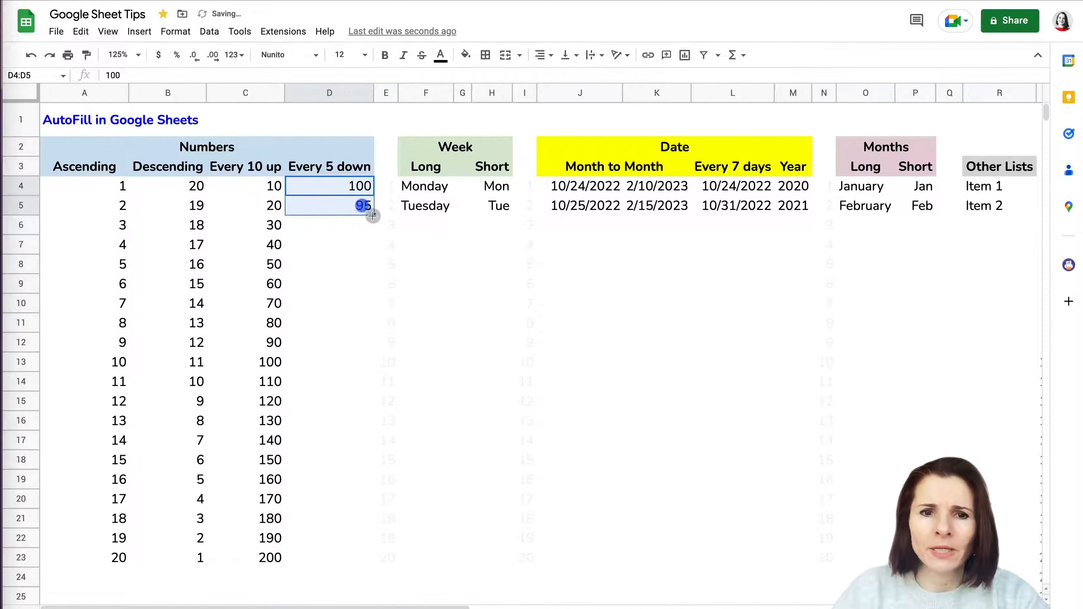
Step: Autofill the Every 5 down column and both Week columns, Long and Short, down to row 23 from their first two values
double_click(374, 215)
left_click_drag(438, 191, 497, 206)
double_click(455, 217)
double_click(513, 214)
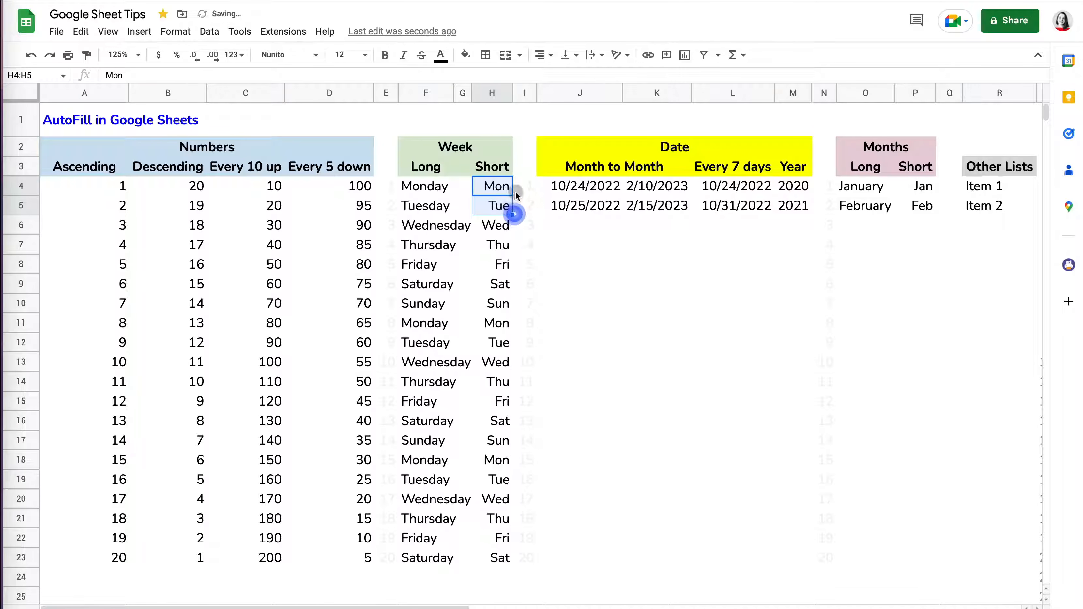
Step: Autofill the four Date columns, J through M, down to row 23 from the two starting values in each
left_click_drag(589, 186, 587, 206)
double_click(625, 215)
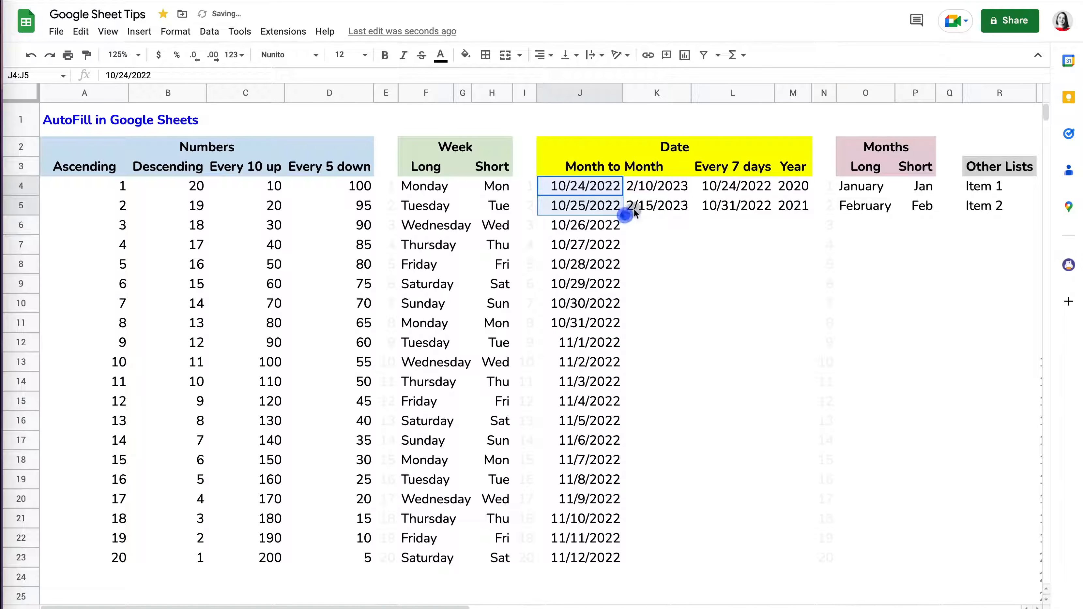
left_click_drag(657, 187, 665, 201)
double_click(692, 216)
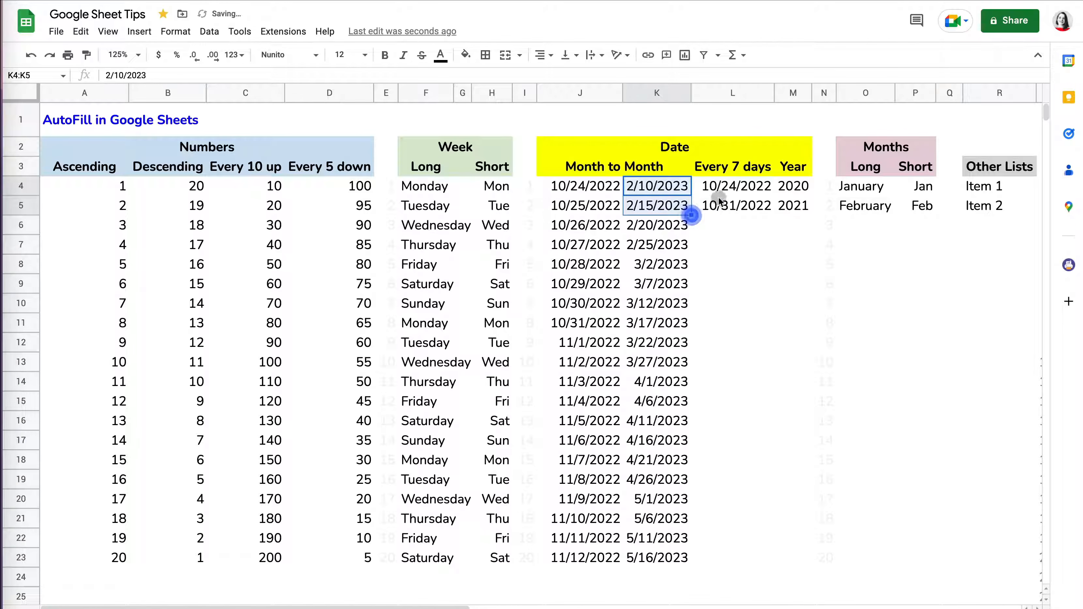
left_click_drag(732, 187, 727, 202)
double_click(773, 215)
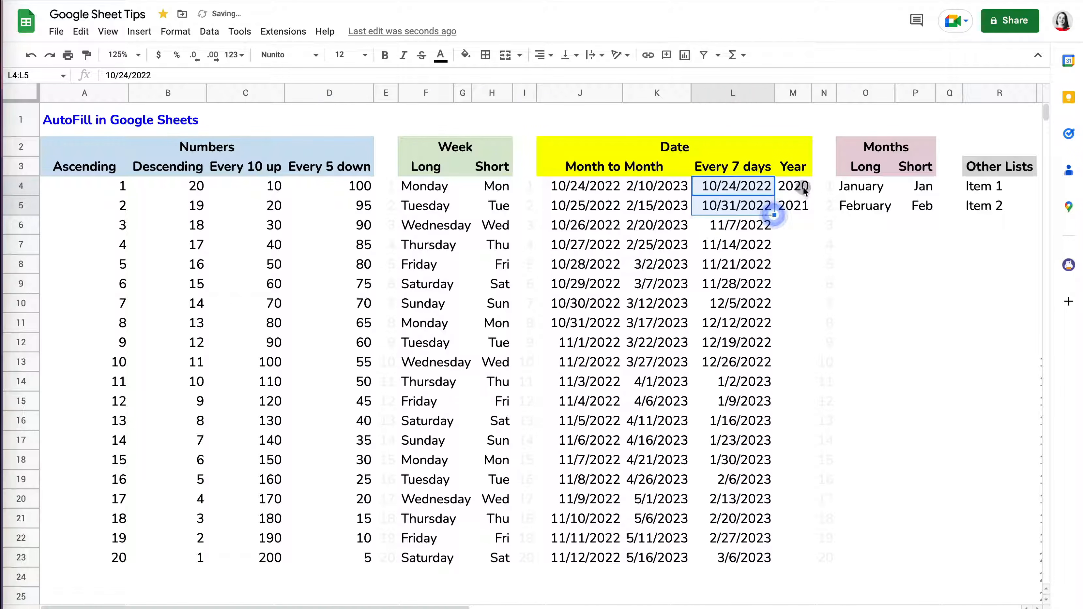
left_click_drag(793, 186, 792, 205)
double_click(811, 214)
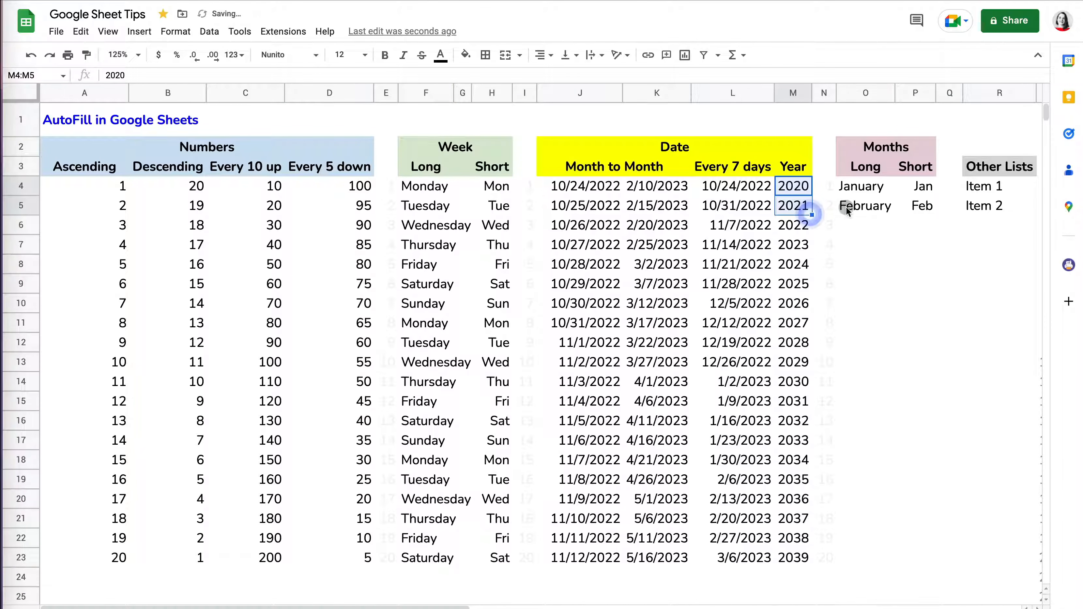
Step: Autofill the Long and Short Months columns down to row 23 from January/February and Jan/Feb
left_click_drag(866, 188, 920, 201)
double_click(894, 215)
double_click(936, 215)
Step: Autofill the uppercase and lowercase Alphabet columns, T and U, downward from their first two letters
scroll(900, 210, "right", 5)
left_click_drag(762, 191, 794, 206)
double_click(784, 217)
double_click(799, 216)
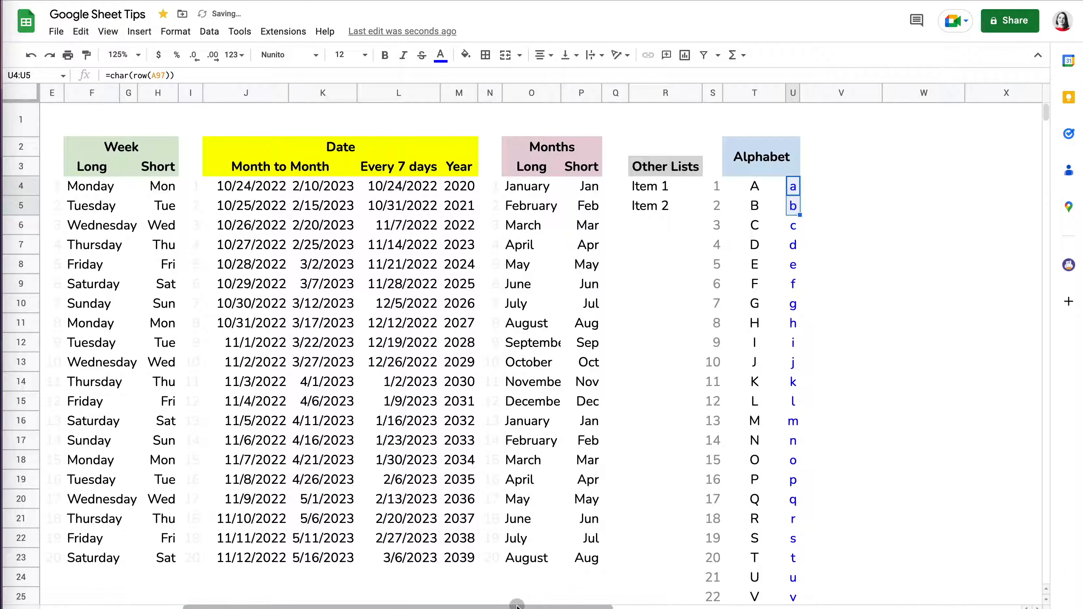
Step: On the Works Horizontally Also sheet, autofill the Ascending, Every 10 up and Week Short rows across to column K
left_click(503, 608)
left_click(192, 172)
left_click_drag(193, 172, 815, 192)
left_click_drag(189, 221, 804, 226)
left_click_drag(194, 258, 837, 269)
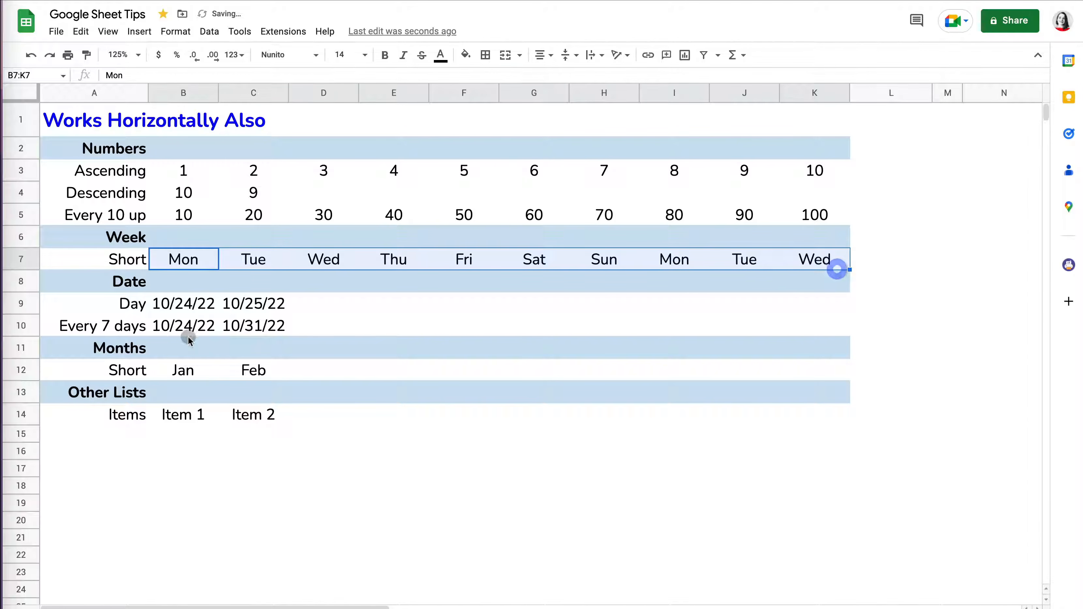
Step: Autofill the Day date row and the Short months row across to column K
left_click_drag(169, 305, 820, 317)
left_click_drag(214, 369, 827, 389)
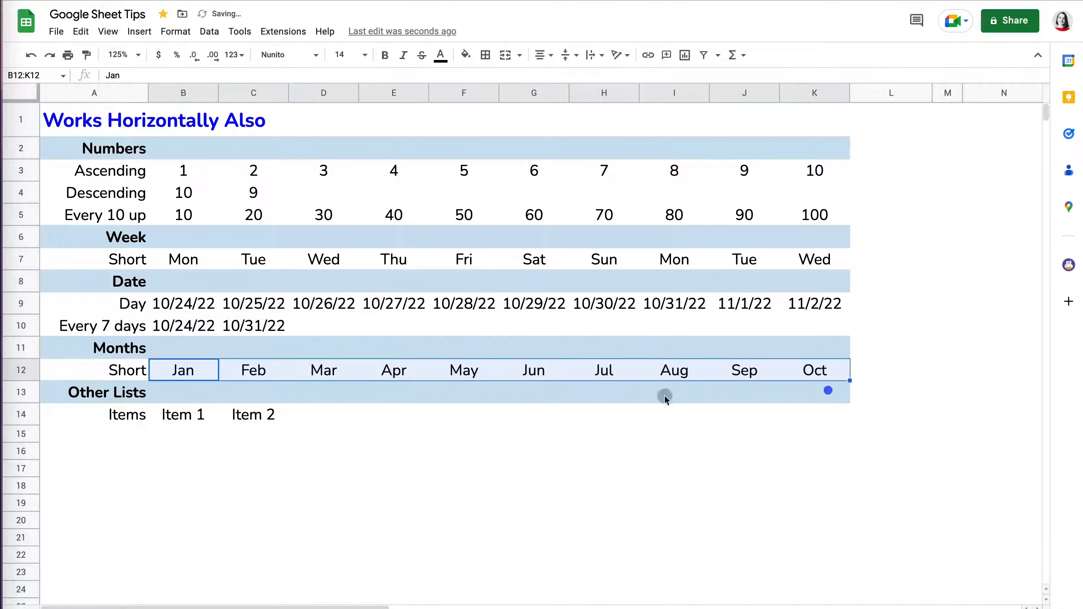
left_click_drag(128, 414, 192, 416)
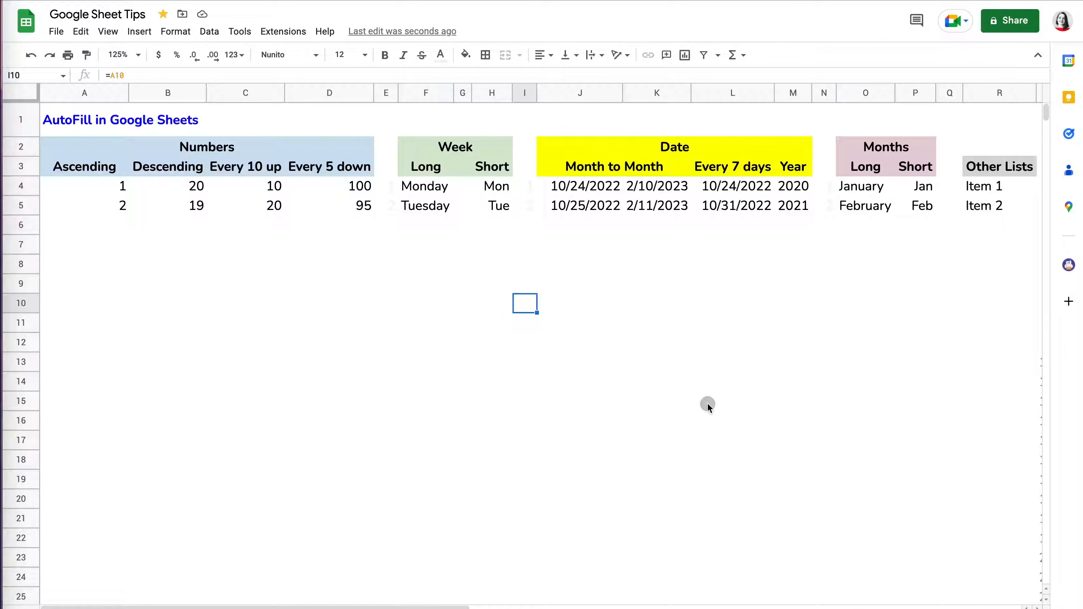
Step: Check the spreadsheet's Autocomplete settings to see whether Enable autocomplete is turned on
left_click(346, 281)
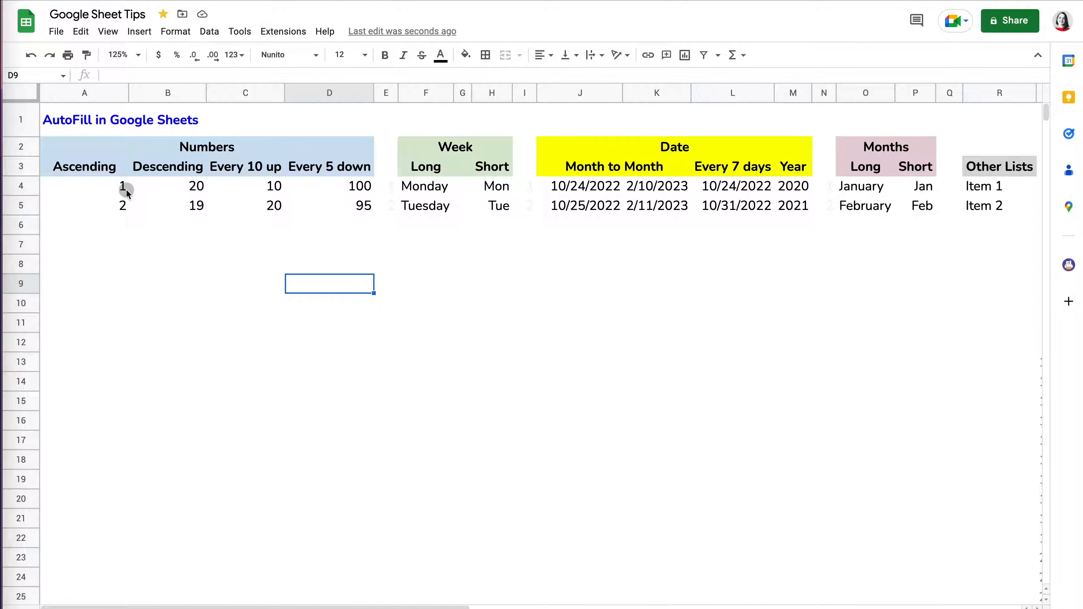
left_click(204, 209)
left_click(239, 34)
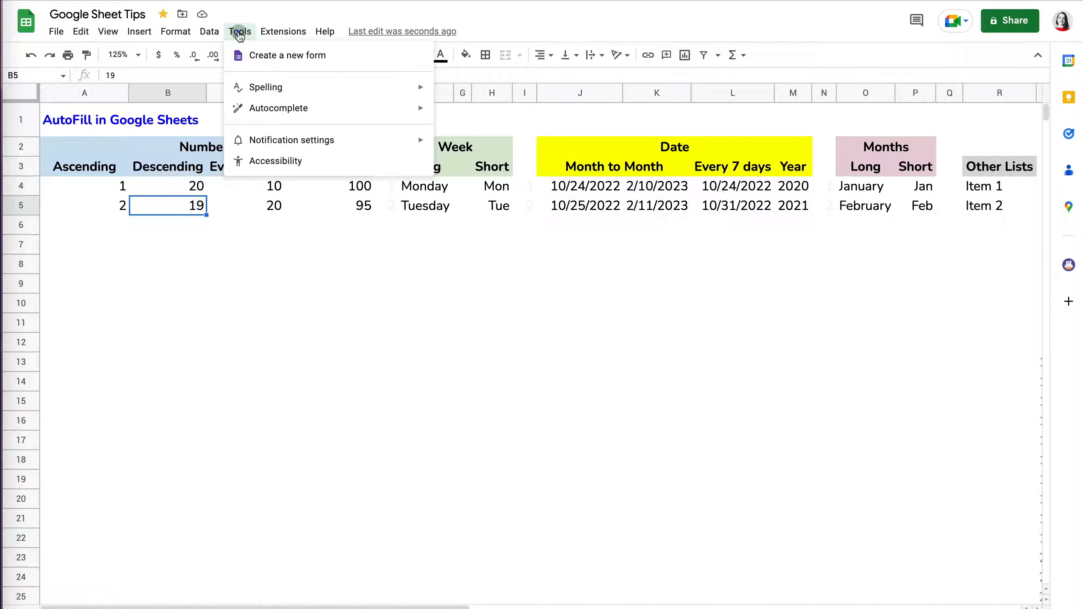
mouse_move(273, 110)
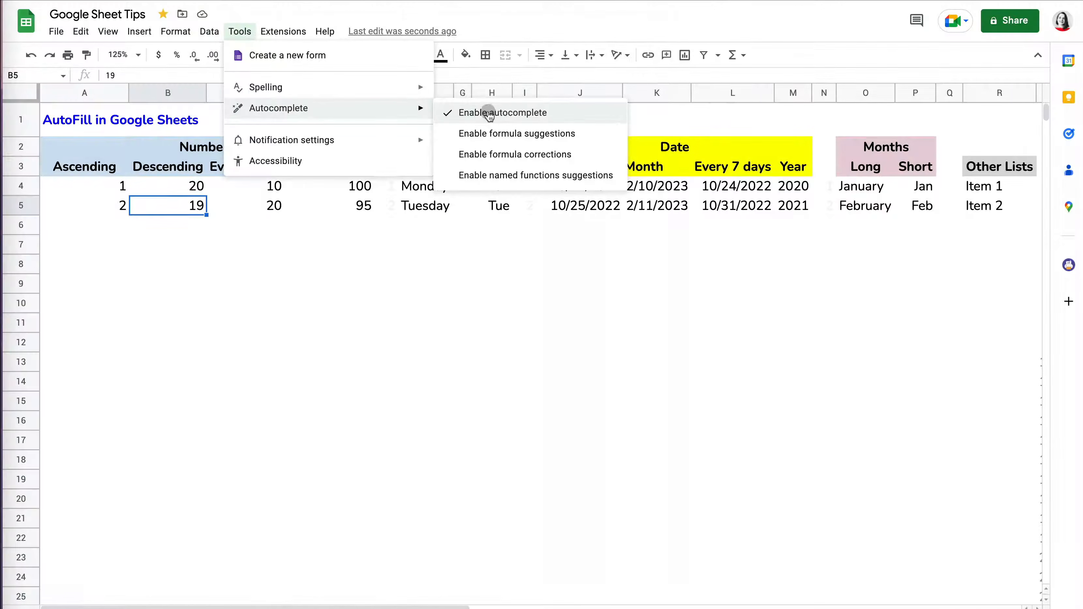
left_click(386, 334)
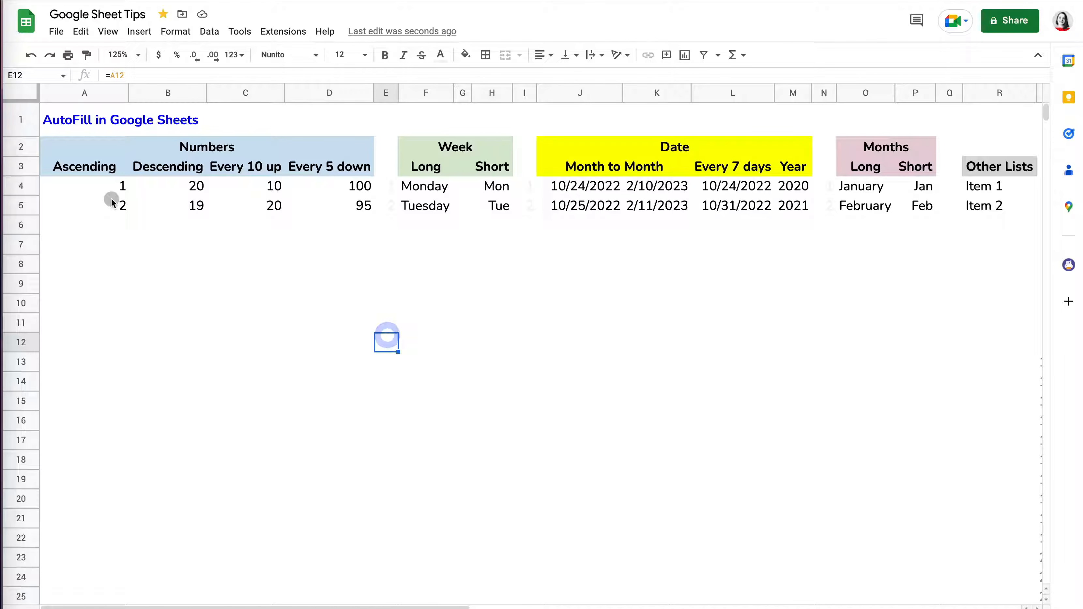
Step: Autofill the Ascending column from 1 and 2 in A4:A5 down to row 23
left_click_drag(110, 189, 109, 212)
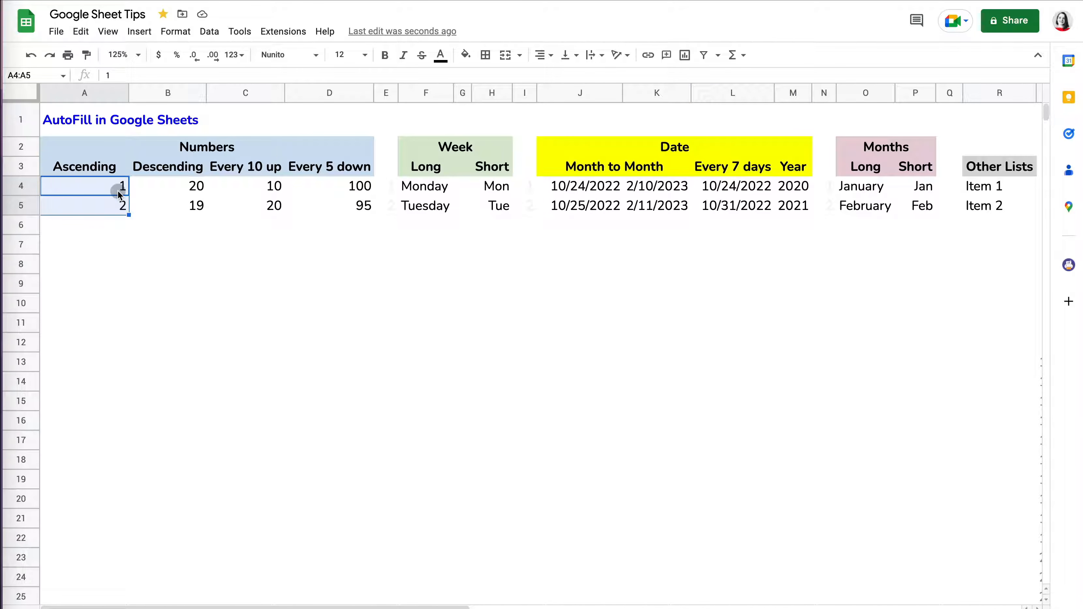
left_click_drag(117, 187, 118, 204)
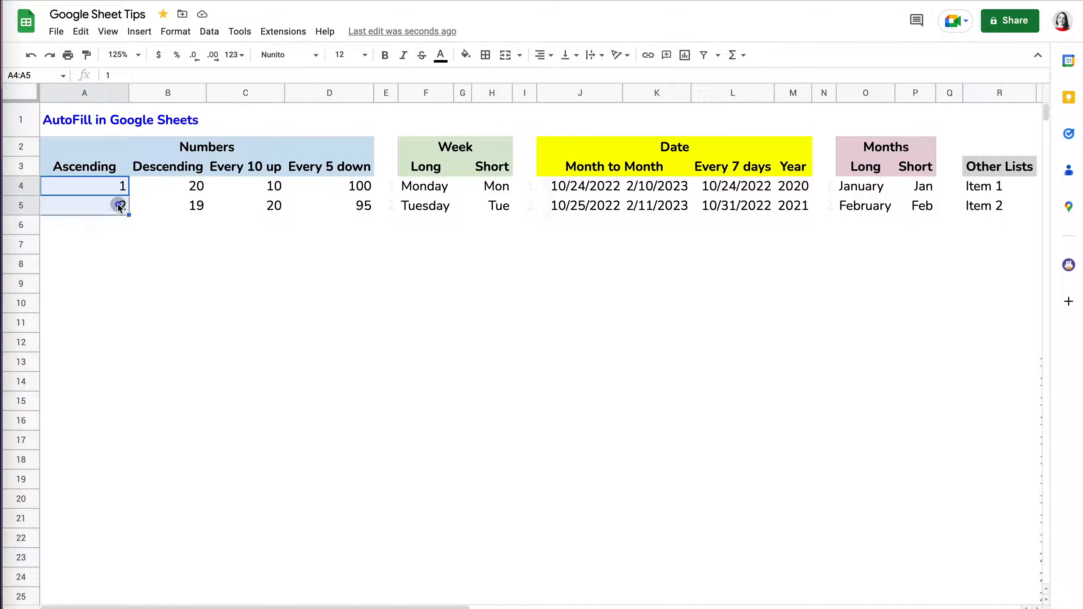
double_click(129, 215)
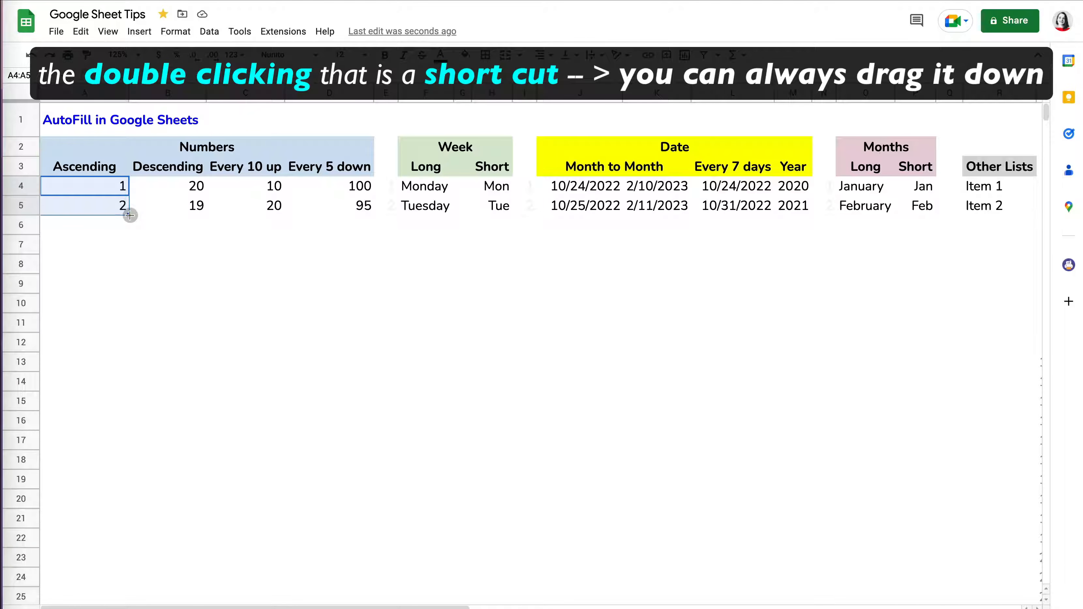
left_click_drag(130, 215, 128, 564)
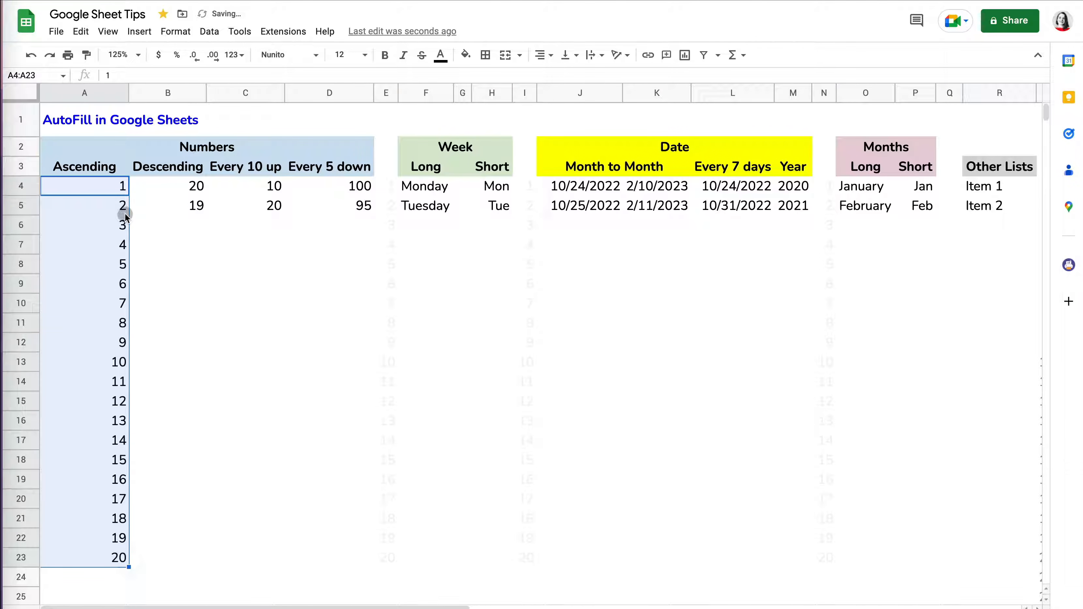
left_click(113, 557)
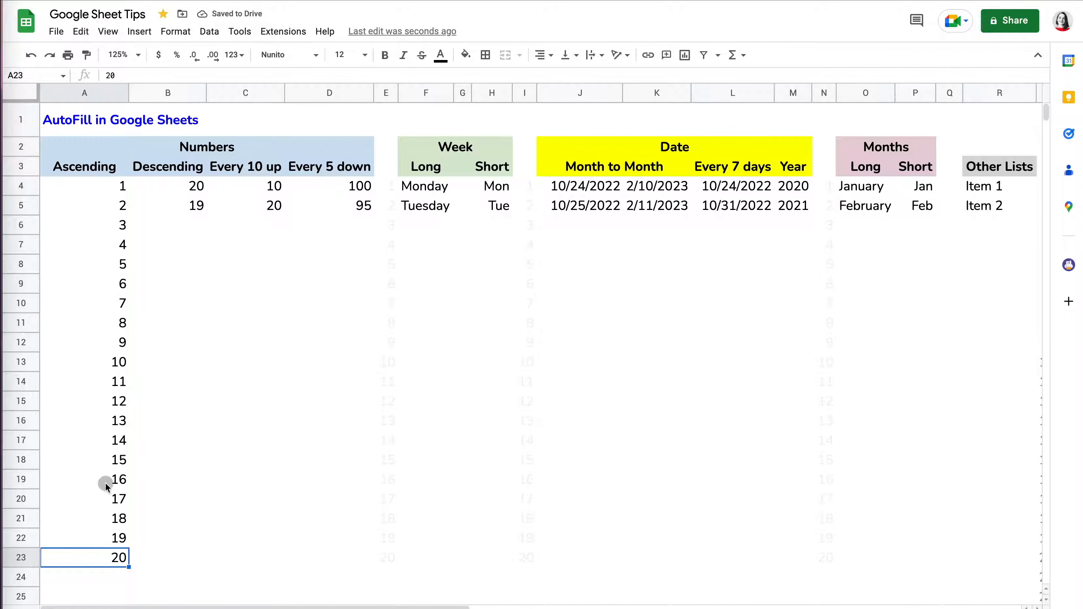
Step: Autofill the Descending column from 20 and 19 in B4:B5 down to row 23
left_click_drag(204, 186, 206, 204)
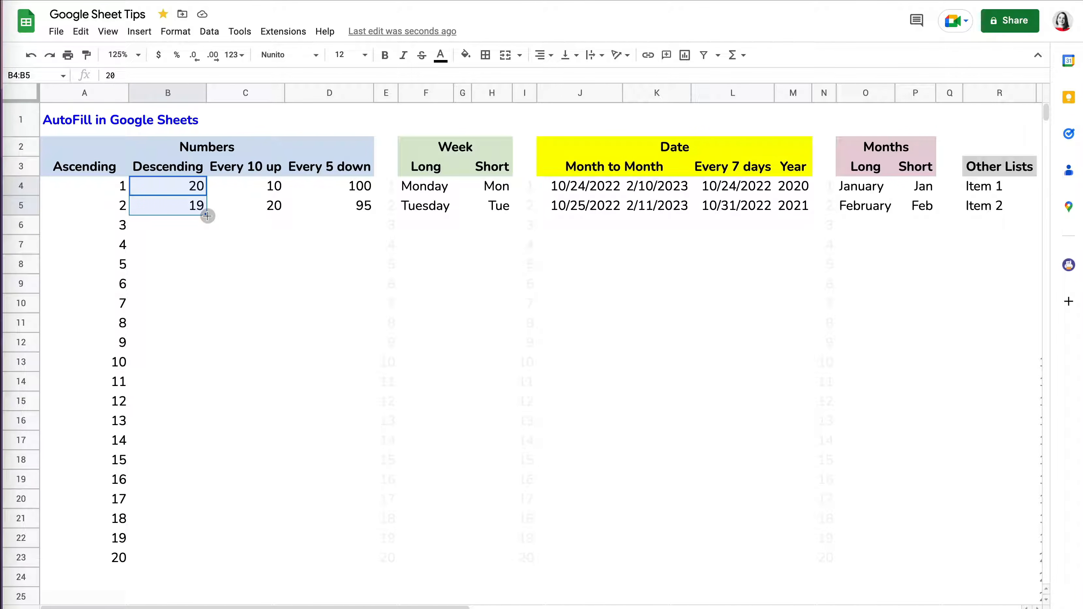
double_click(207, 216)
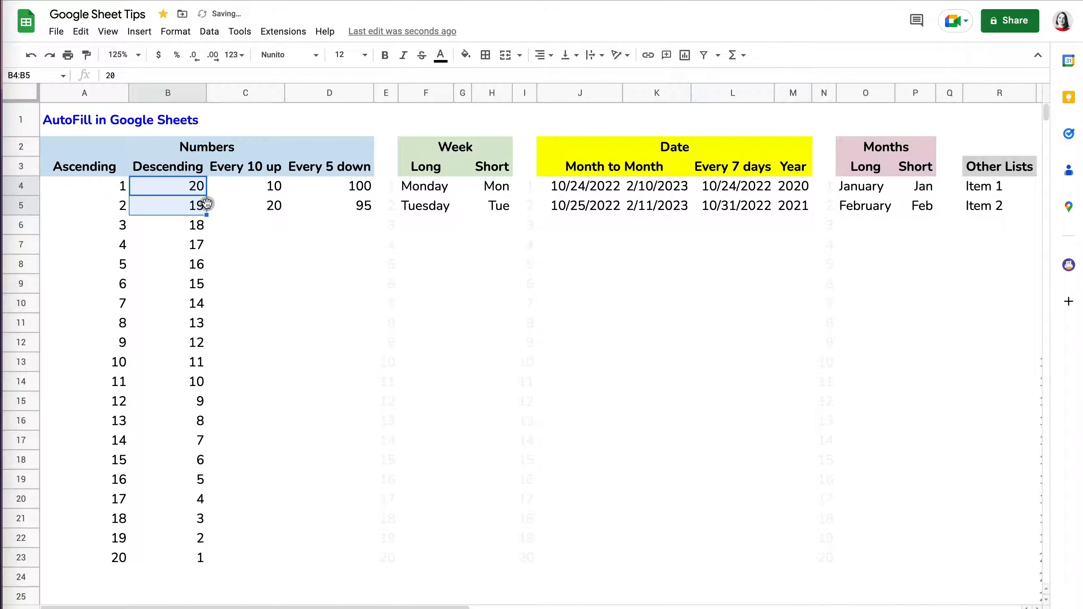
left_click(196, 557)
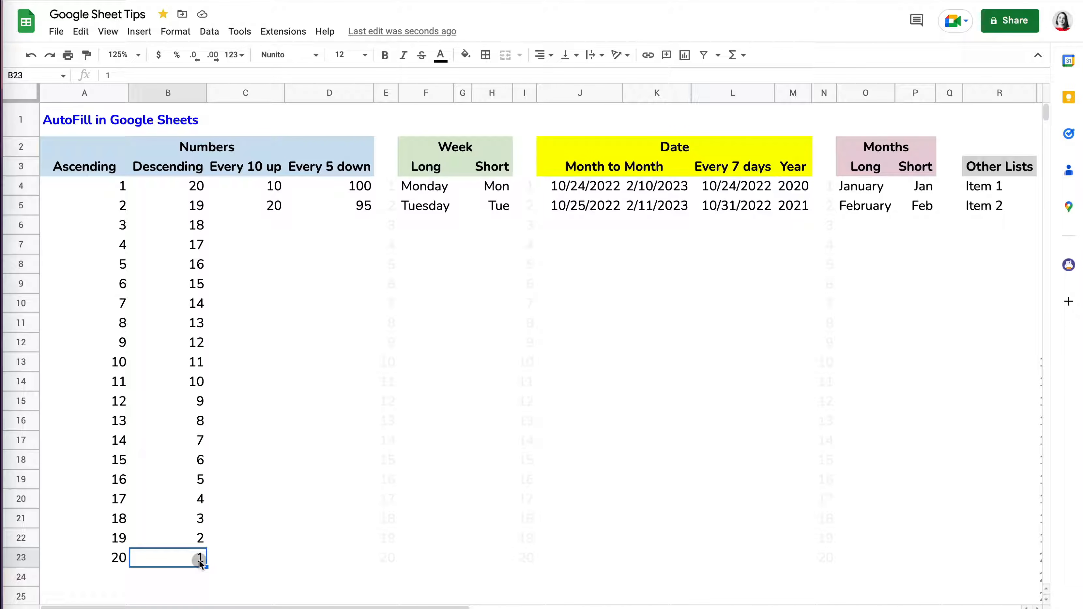
left_click(24, 556)
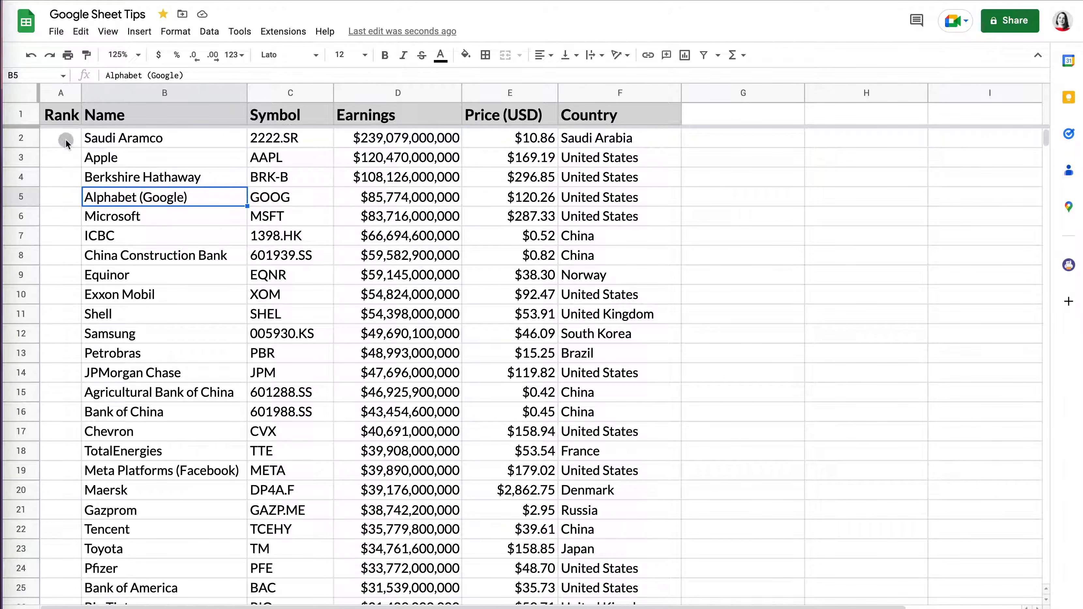
Step: In the company list, enter 1 and 2 as the first two Rank values and autofill the rest of the Rank column
left_click(65, 140)
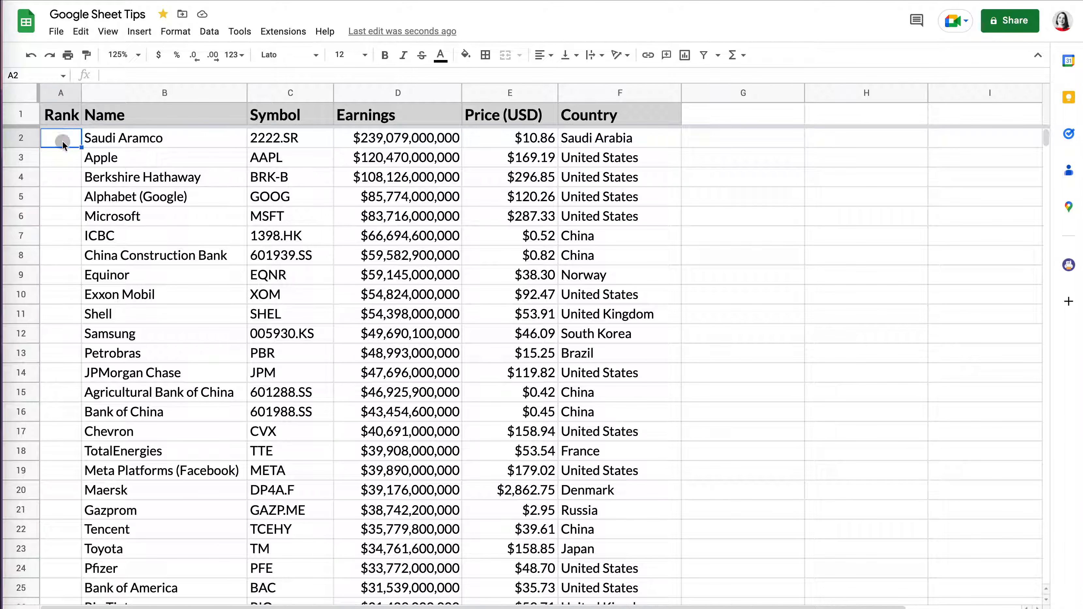
type("1")
key("Return")
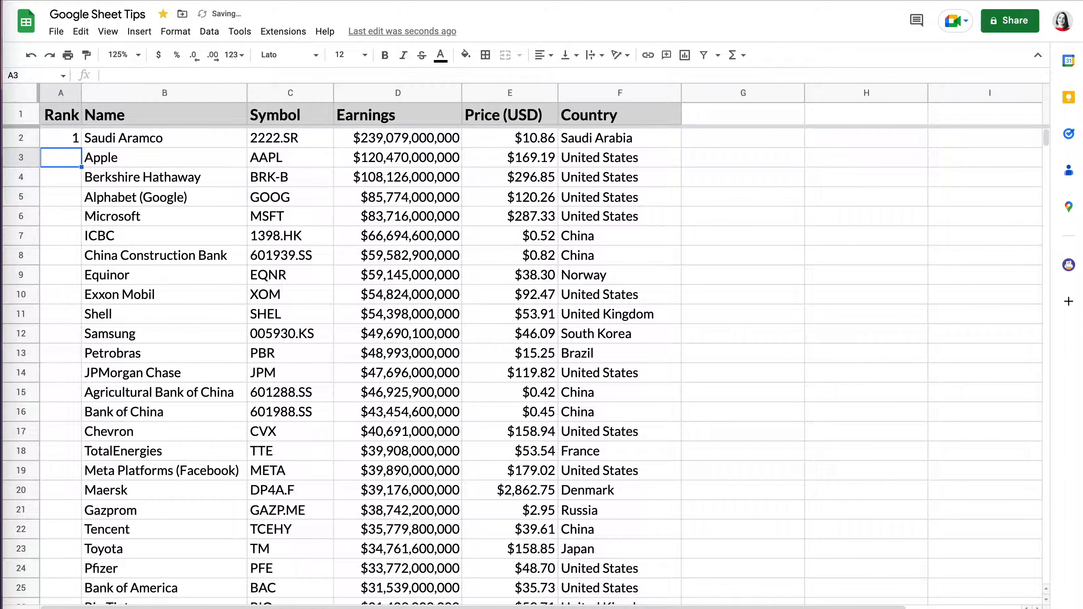
type("2")
key("Return")
left_click_drag(64, 139, 65, 154)
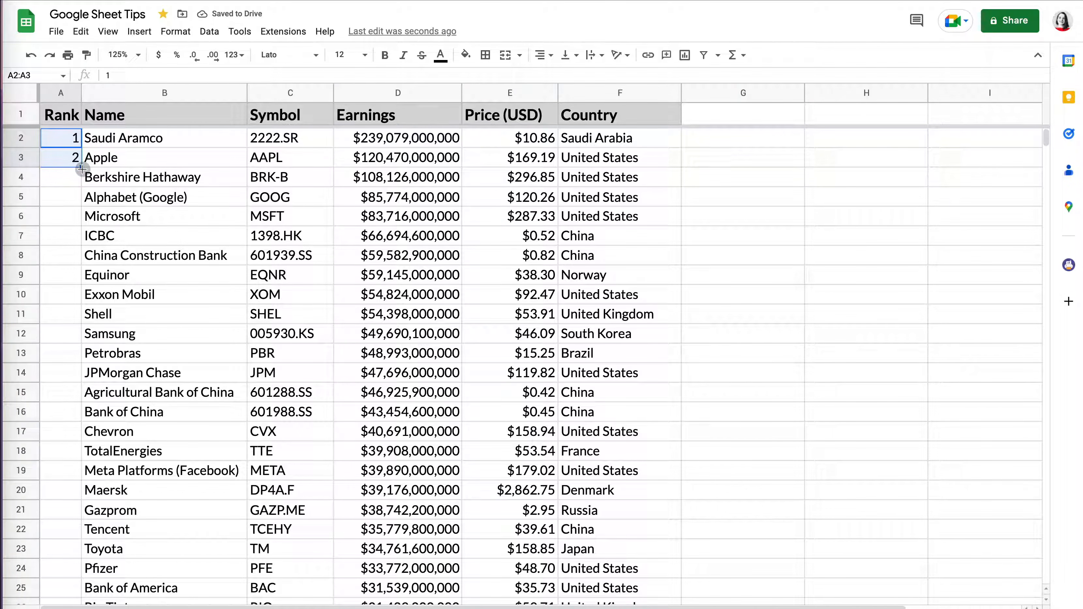
double_click(82, 168)
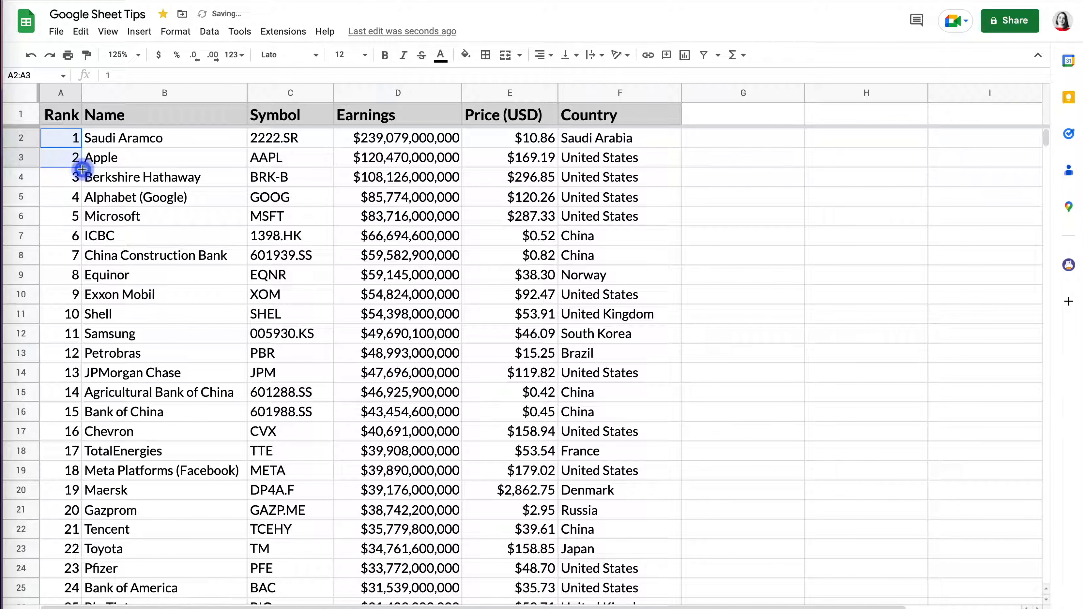
Step: Jump to the end of the Rank column and examine how far the numbering reaches alongside the company names
left_click(77, 258)
key("super+shift+Down")
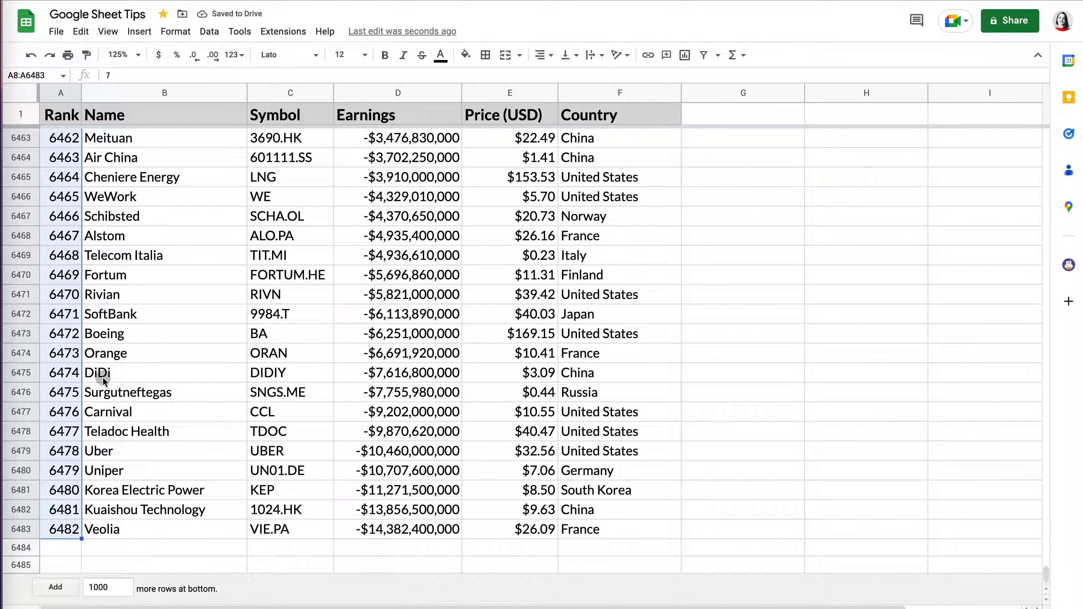
left_click(71, 375)
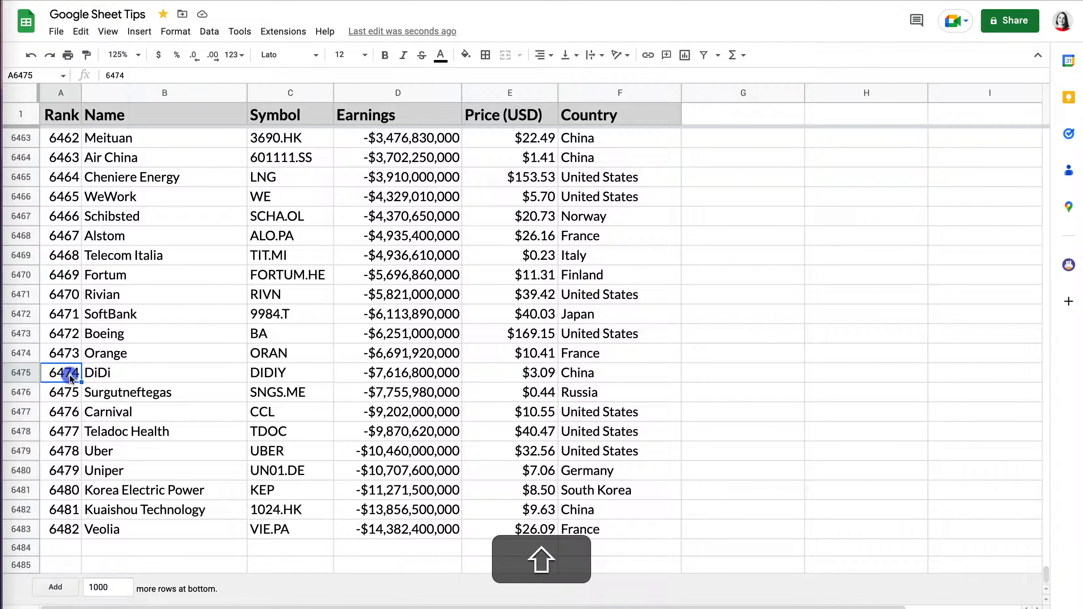
left_click(121, 529)
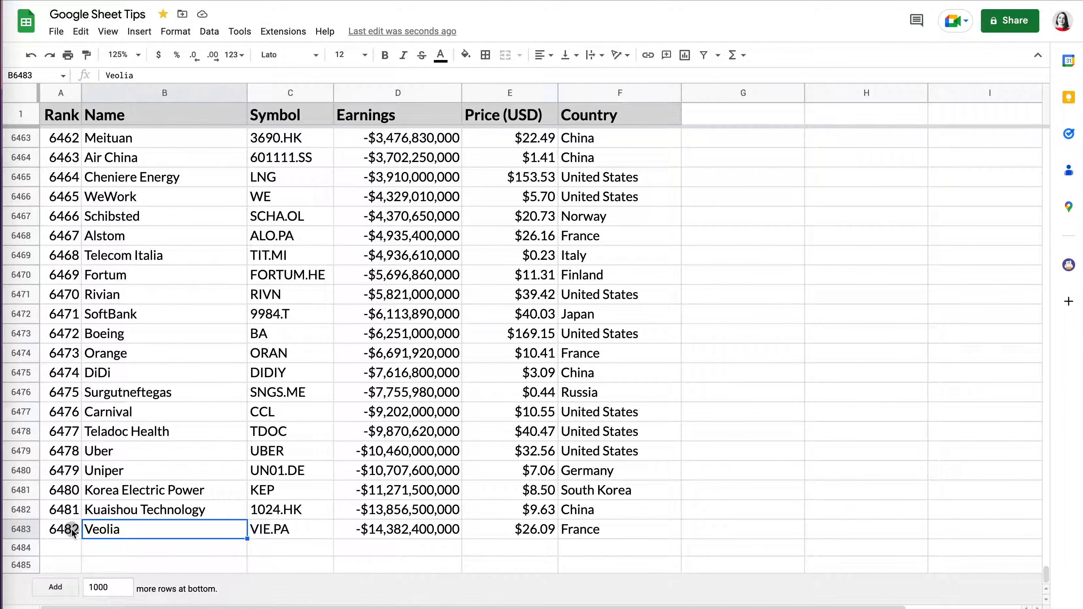
left_click(131, 508)
key("shift+Up")
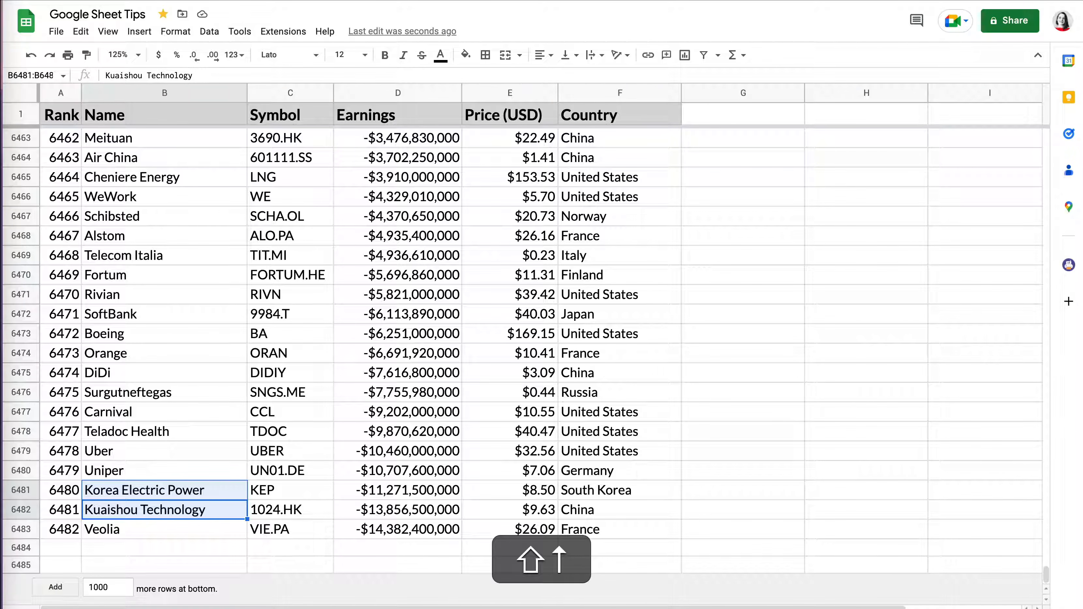
key("super+shift+Up")
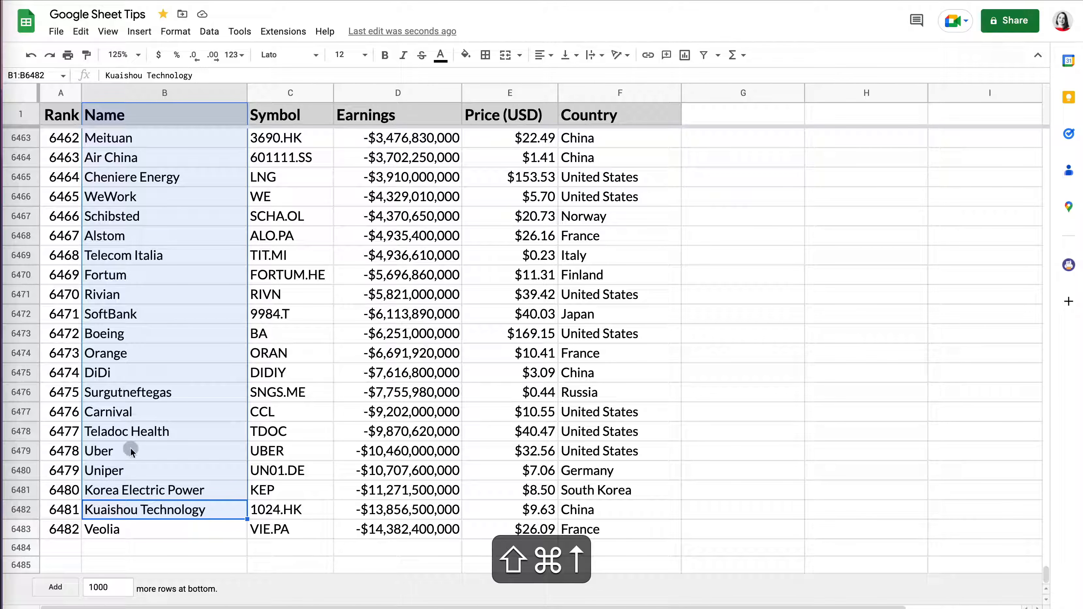
double_click(192, 116)
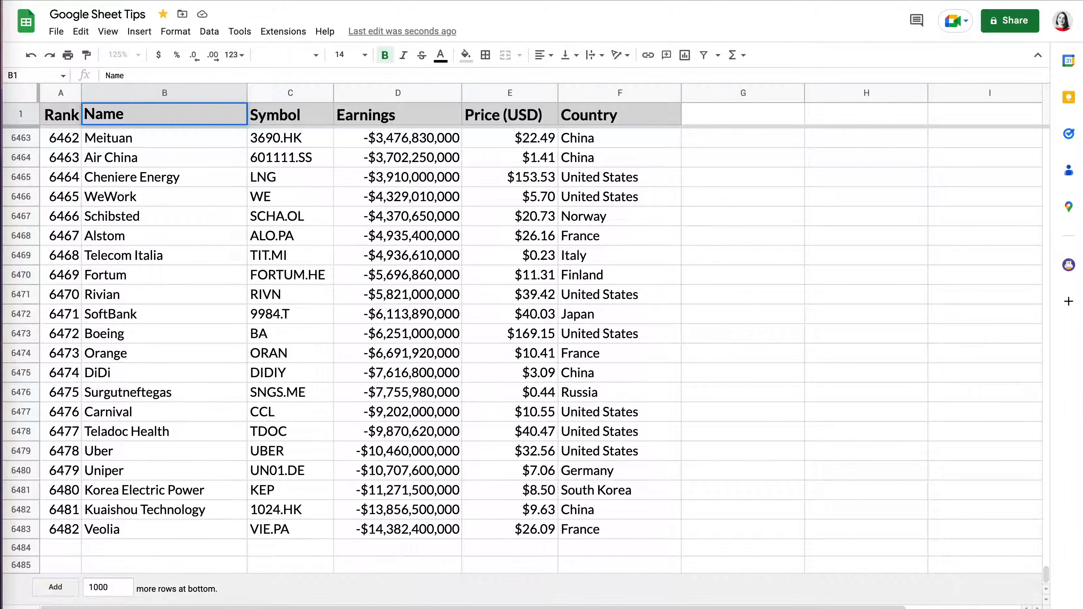
key("Return")
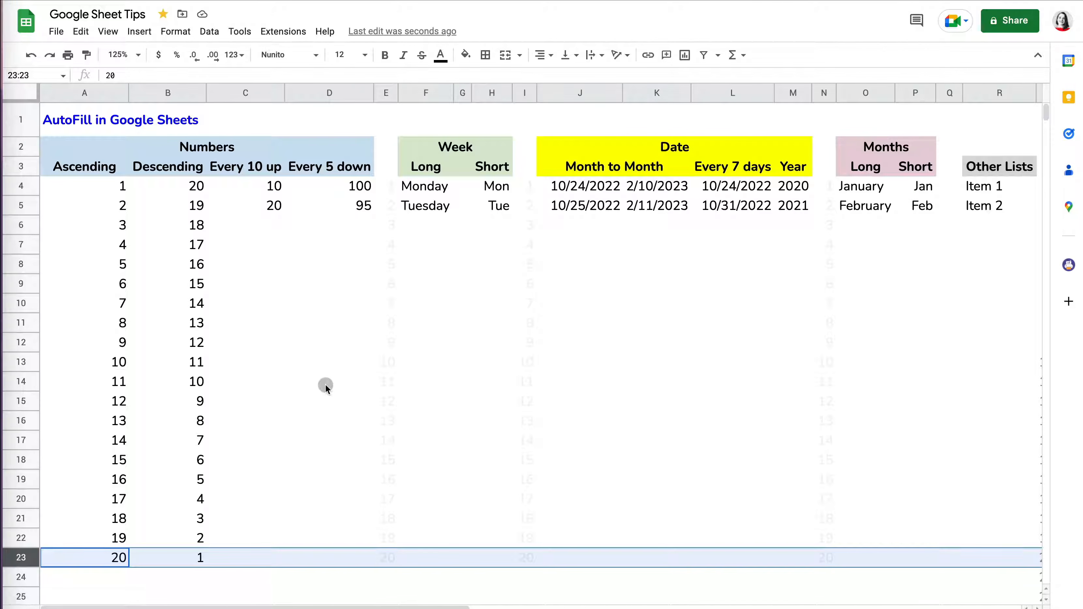
Step: Autofill the Every 10 up column from 10 and 20 in C4:C5 down to row 23
left_click(326, 384)
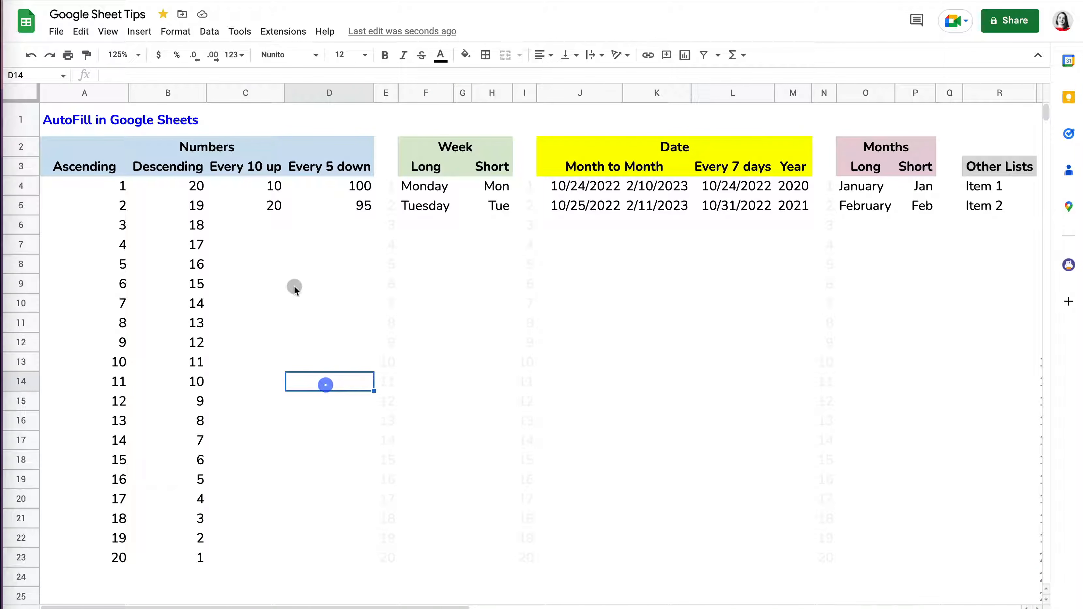
left_click_drag(273, 192, 273, 204)
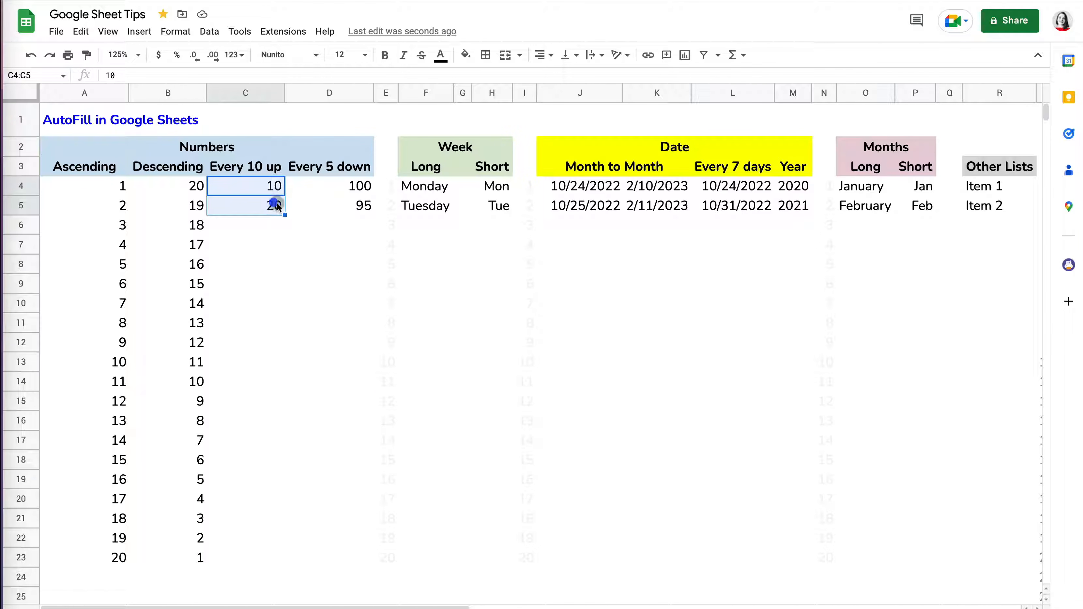
double_click(285, 215)
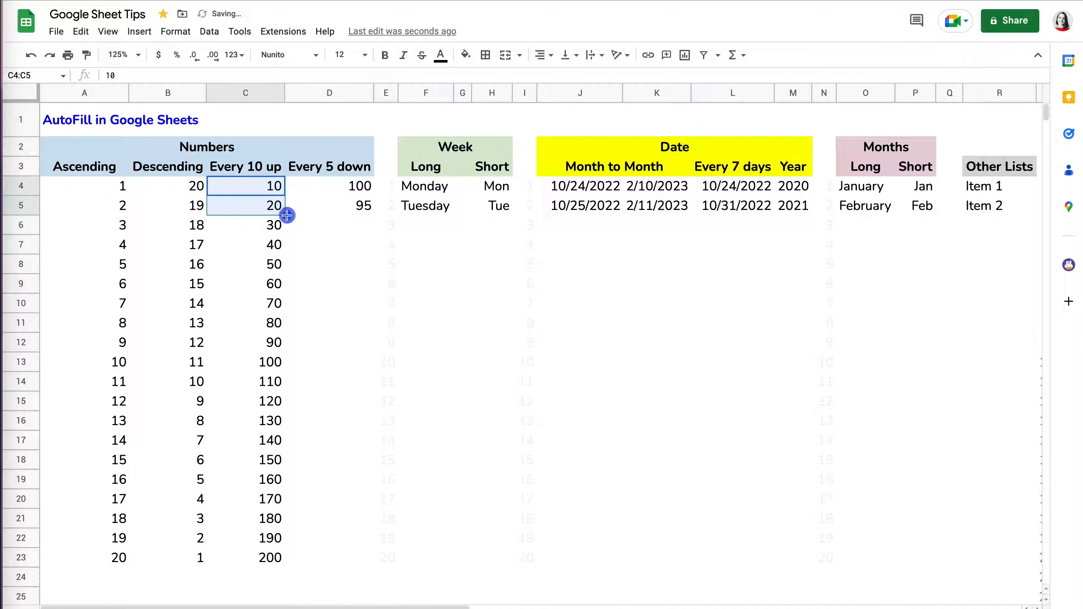
Step: Autofill the Every 5 down column from 100 and 95 in D4:D5 down to row 23
left_click(343, 192)
left_click_drag(343, 192, 345, 203)
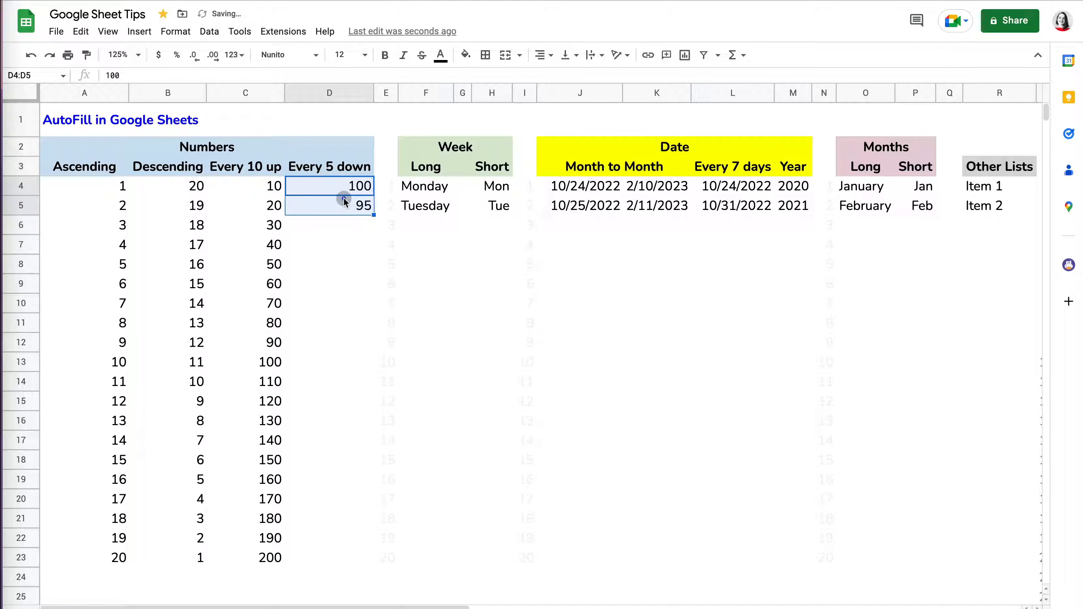
double_click(374, 215)
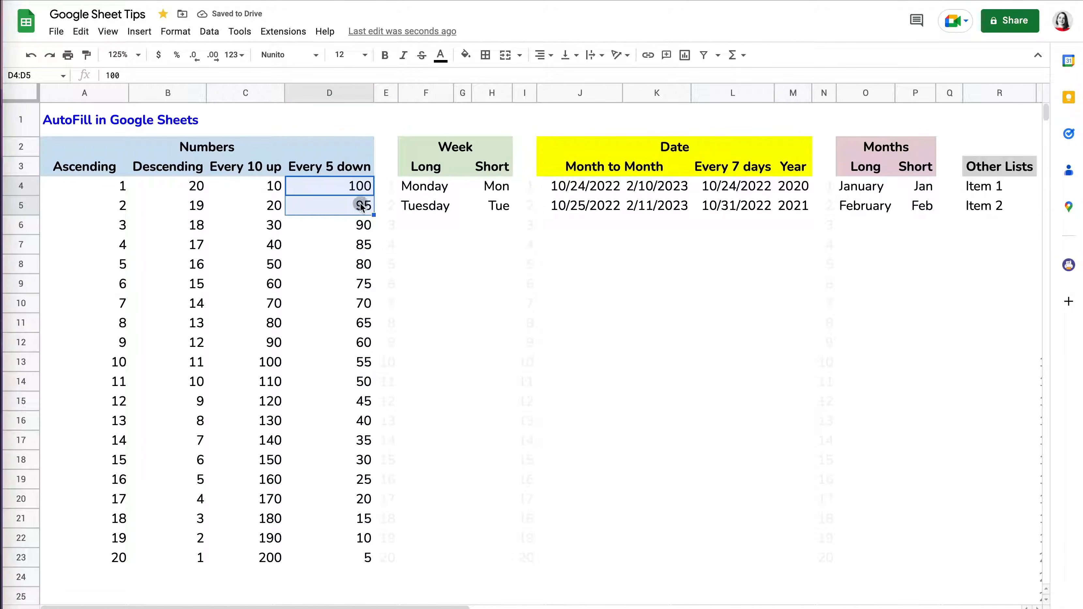
Step: Try autofilling the long weekday names from Monday and Tuesday in F4:F5, and undo the fill
left_click(436, 192)
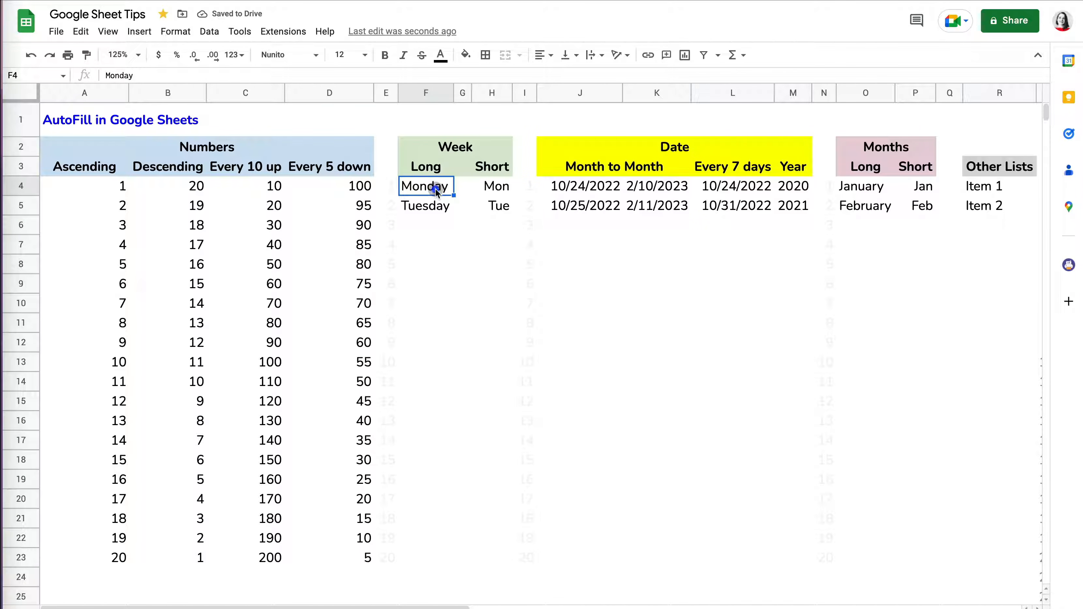
left_click_drag(439, 191, 436, 208)
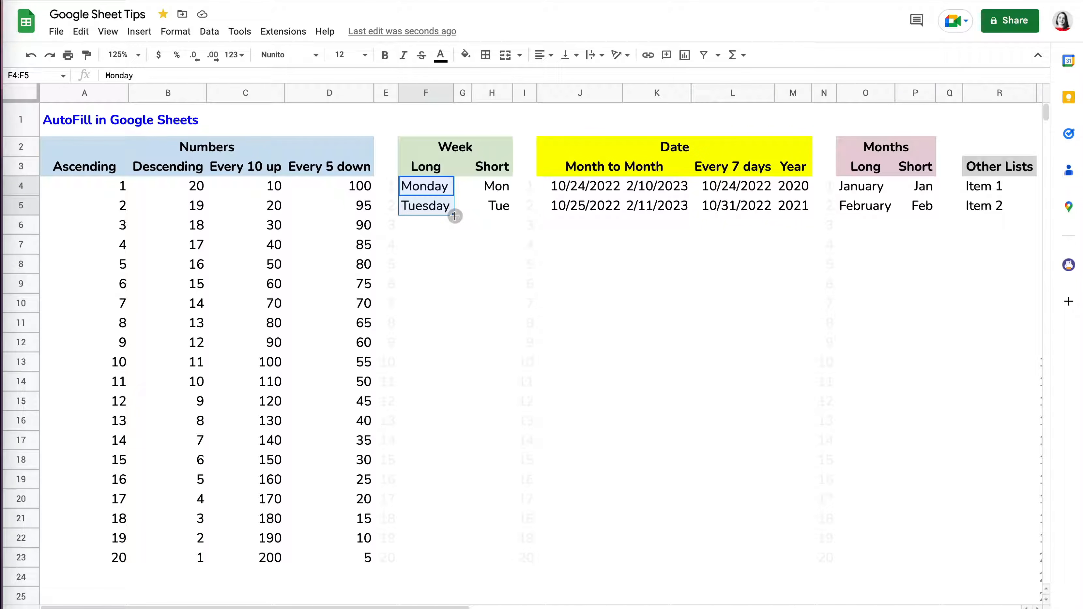
double_click(454, 216)
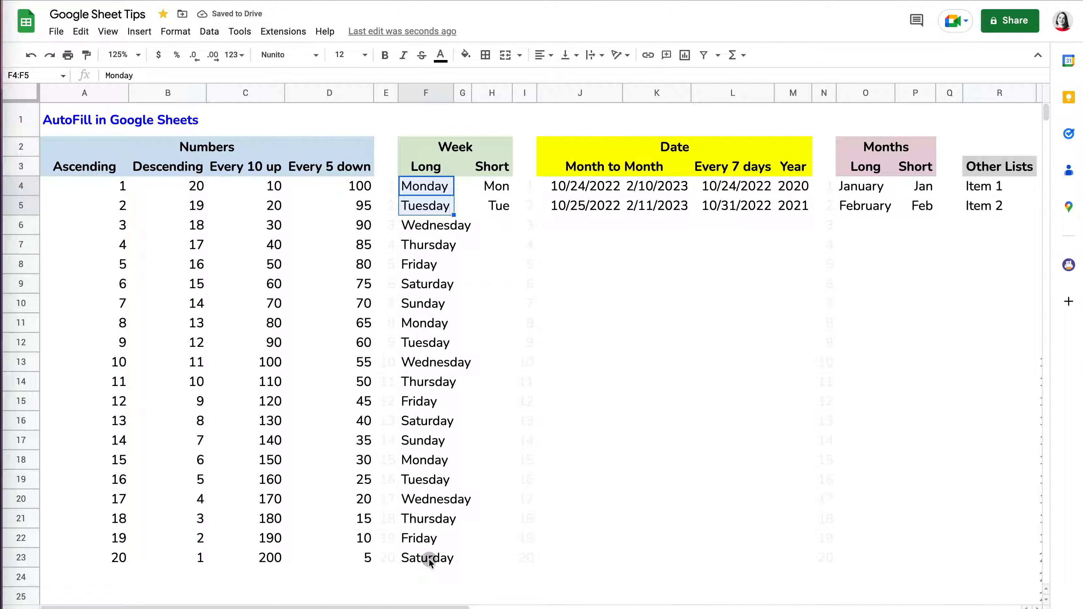
key("super+z")
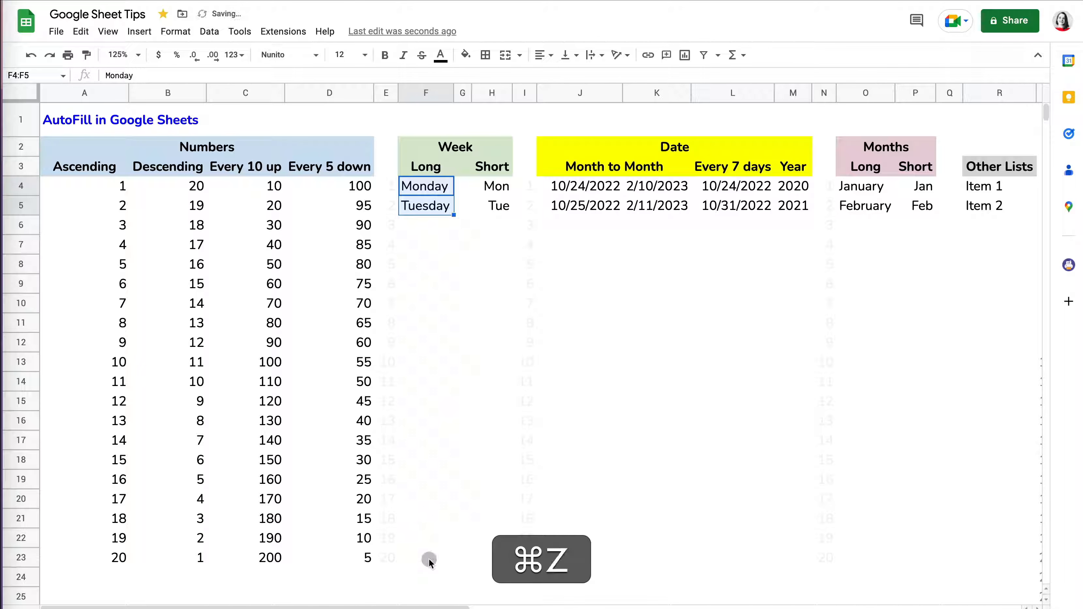
Step: Try selecting the Monday and Tuesday cells with column E's helper numbers cleared, and restore those numbers
left_click(388, 94)
left_click(438, 205)
left_click_drag(432, 188, 443, 212)
key("super+z")
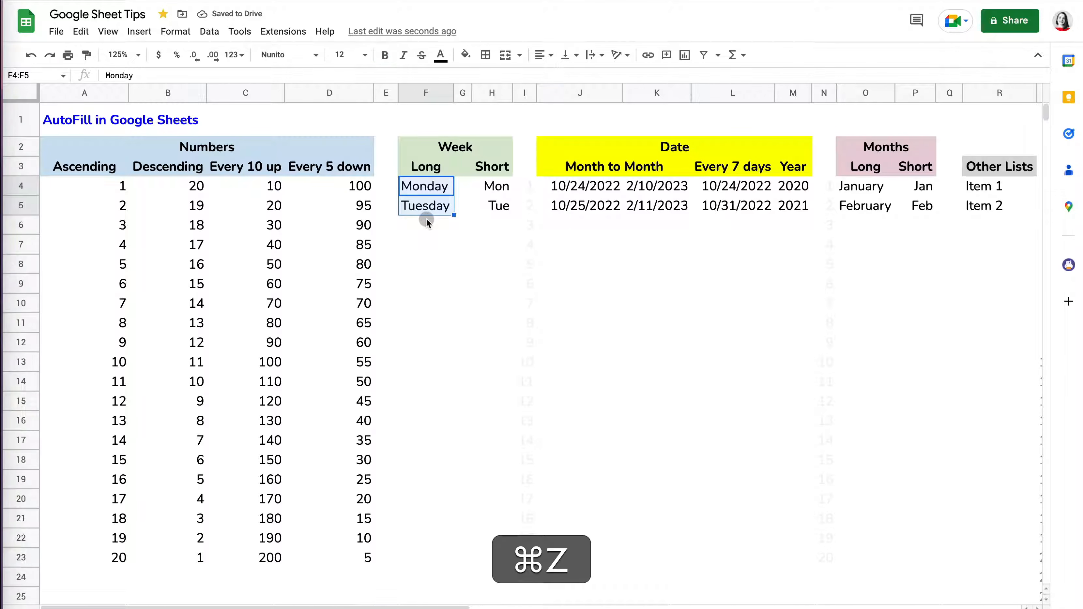
Step: Change the text color of the pale helper numbers in column E to a darker gray
left_click(389, 194)
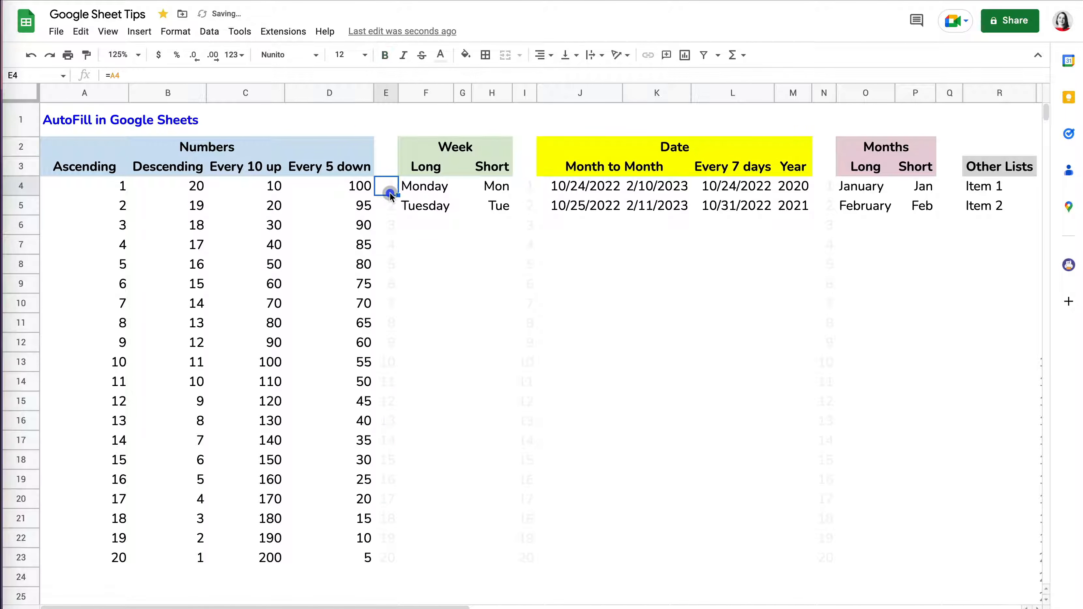
left_click(387, 93)
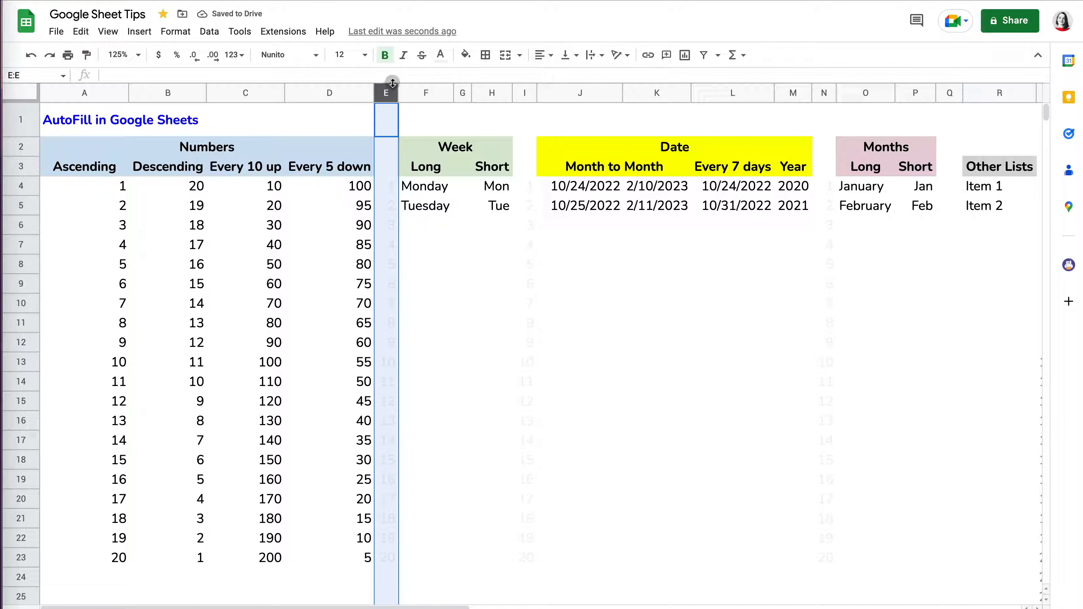
left_click(446, 59)
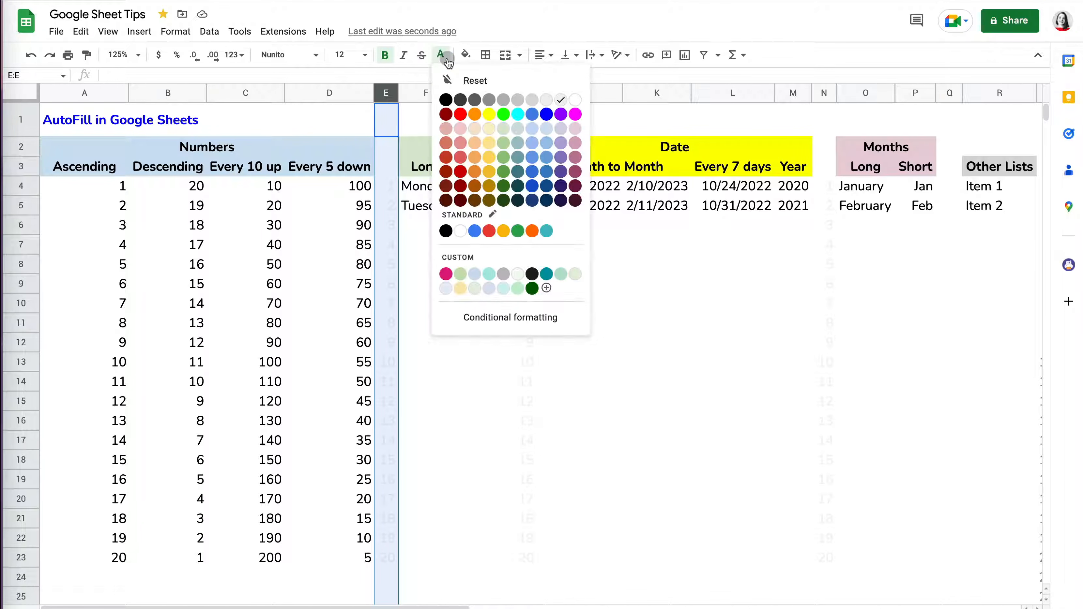
left_click(503, 100)
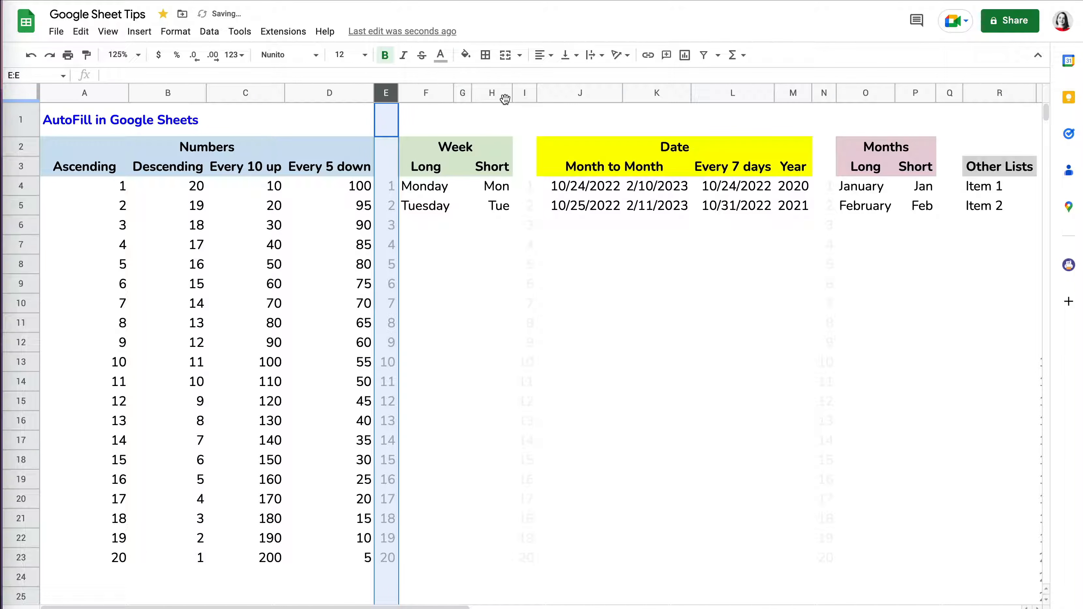
left_click(442, 59)
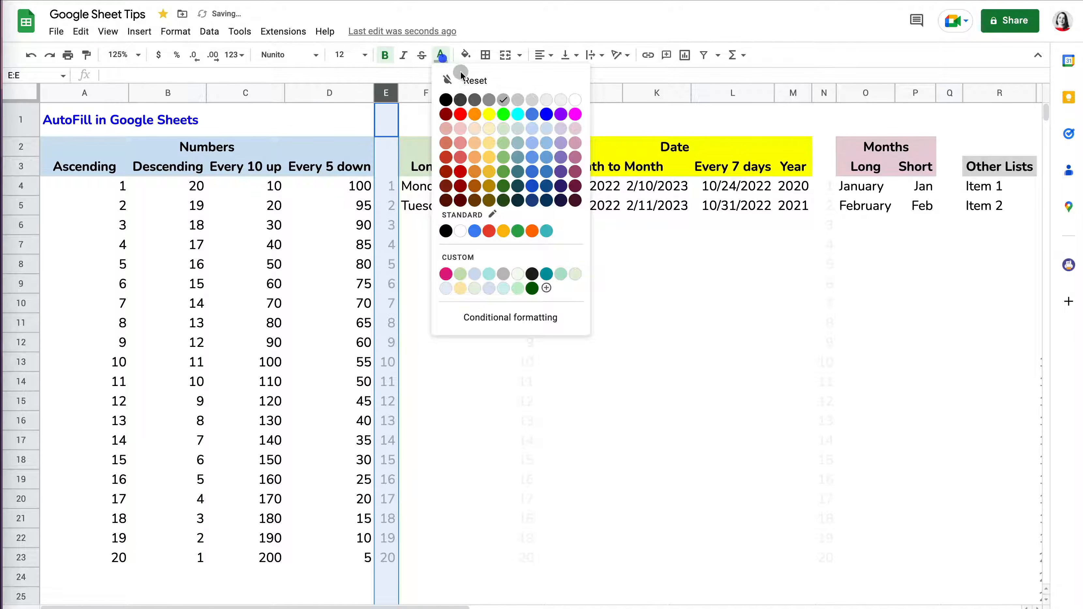
left_click(489, 100)
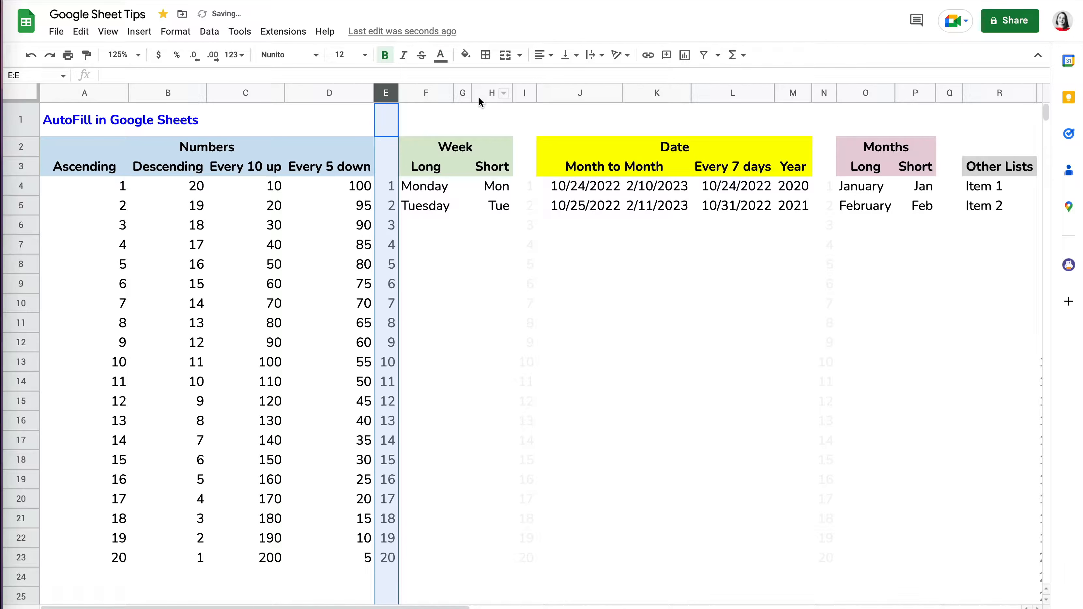
left_click(442, 58)
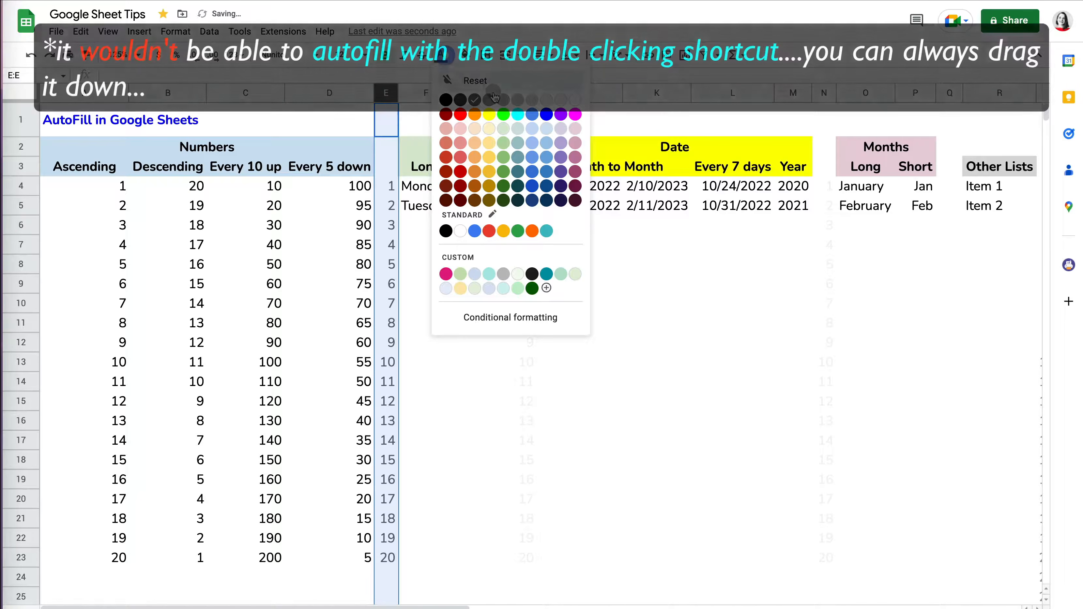
left_click(493, 98)
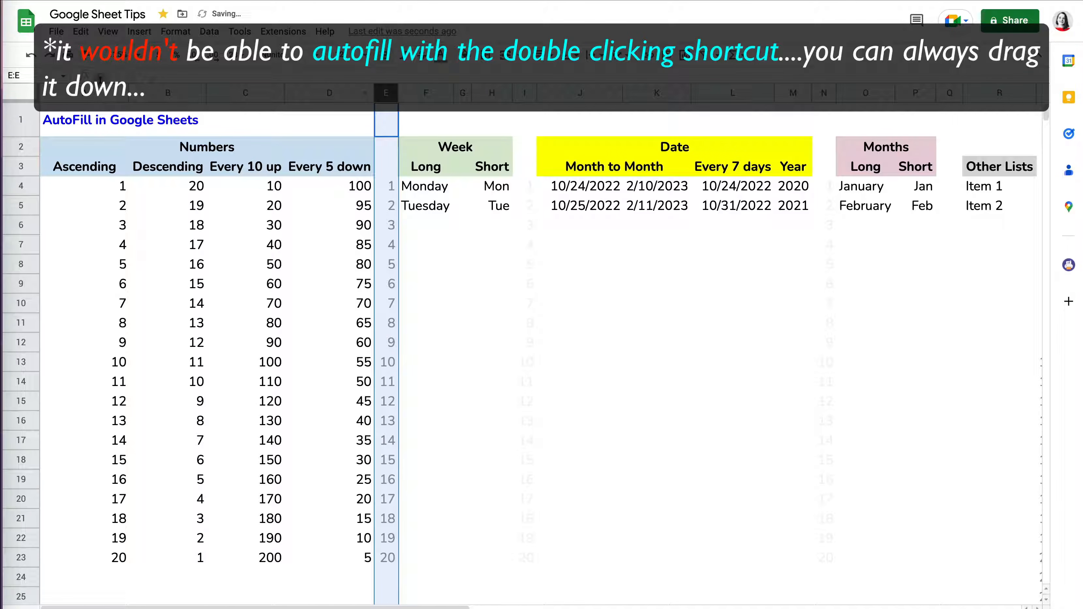
Step: Autofill the long and short weekday columns from their starting values in F4:F5 and H4:H5 down to row 23
left_click_drag(425, 186, 441, 207)
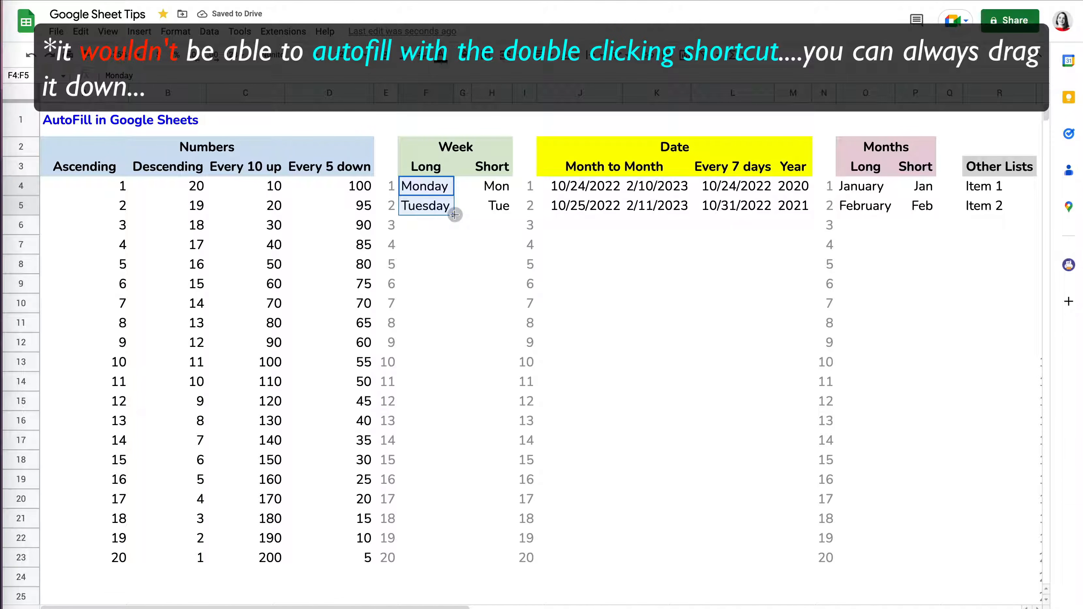
double_click(454, 215)
left_click_drag(500, 187, 508, 206)
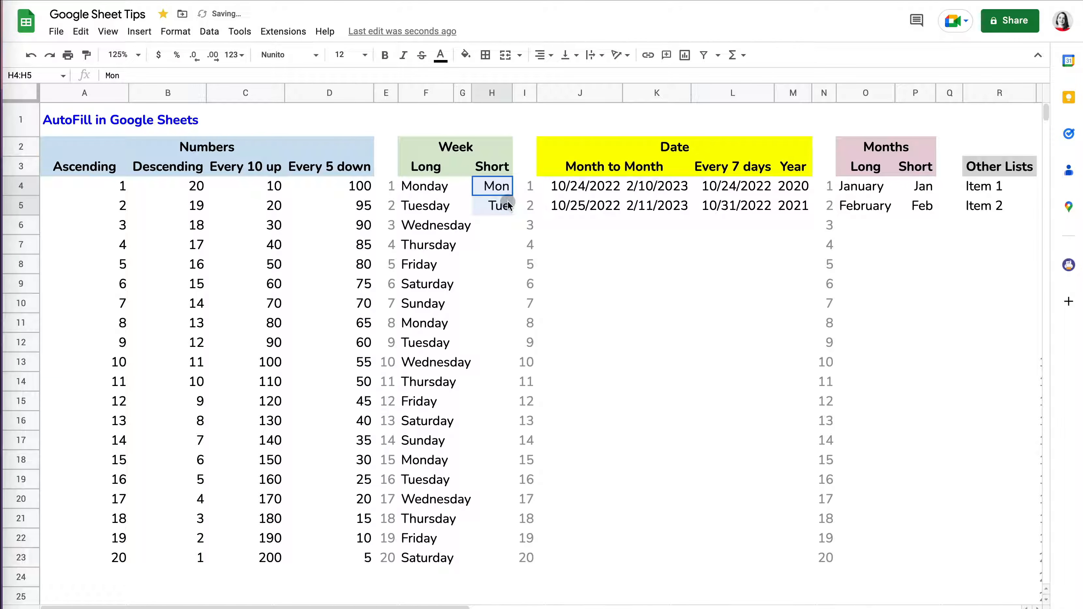
double_click(513, 213)
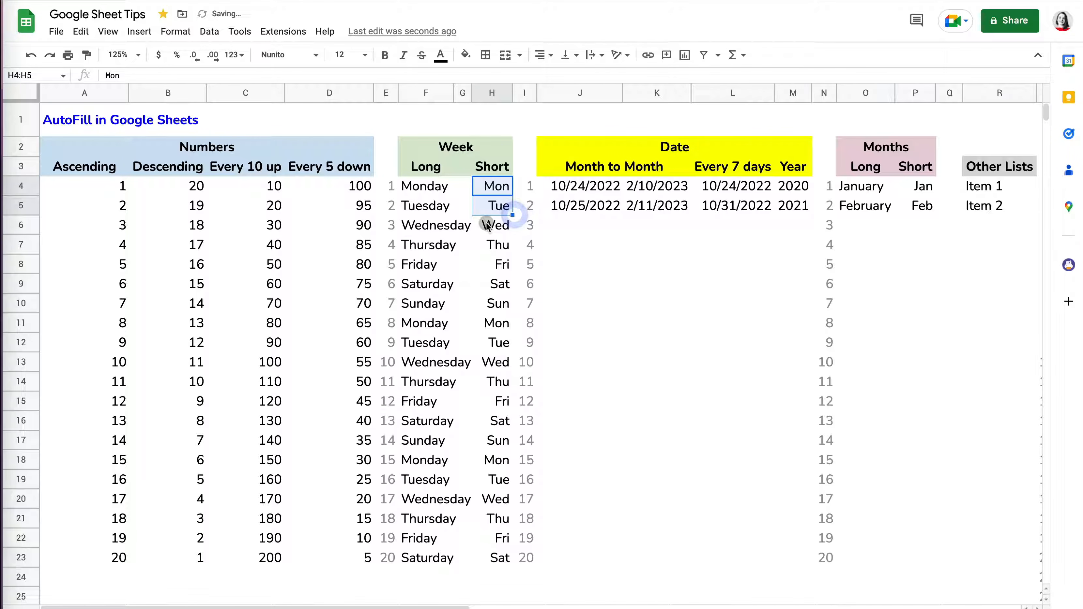
Step: Autofill both Month to Month date columns from their two starting dates in J4:J5 and K4:K5 down to row 23
scroll(486, 225, "right", 4)
scroll(486, 222, "right", 3)
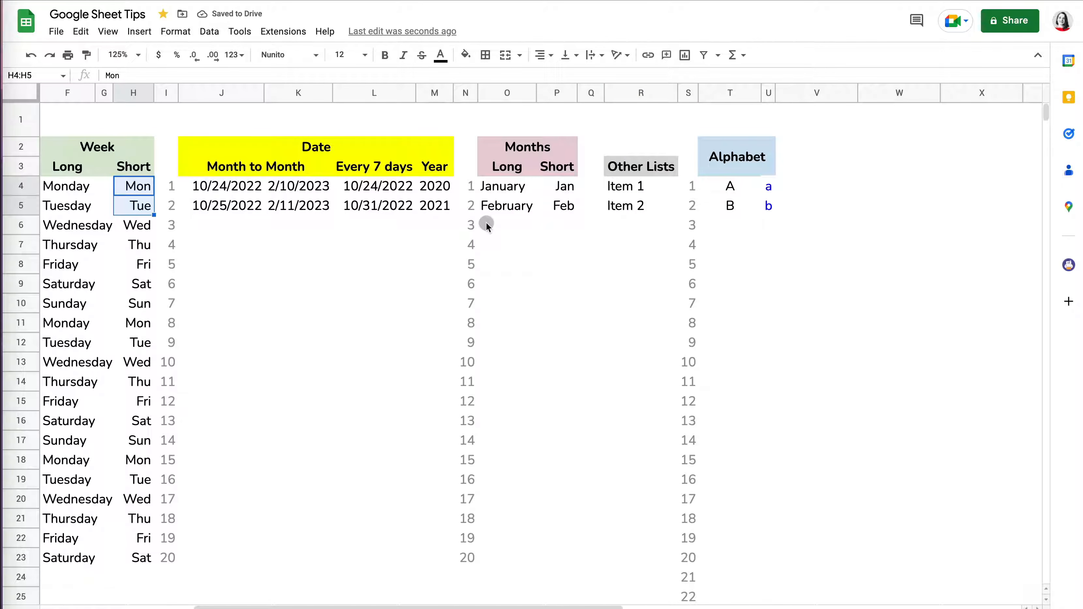
left_click_drag(240, 192, 242, 204)
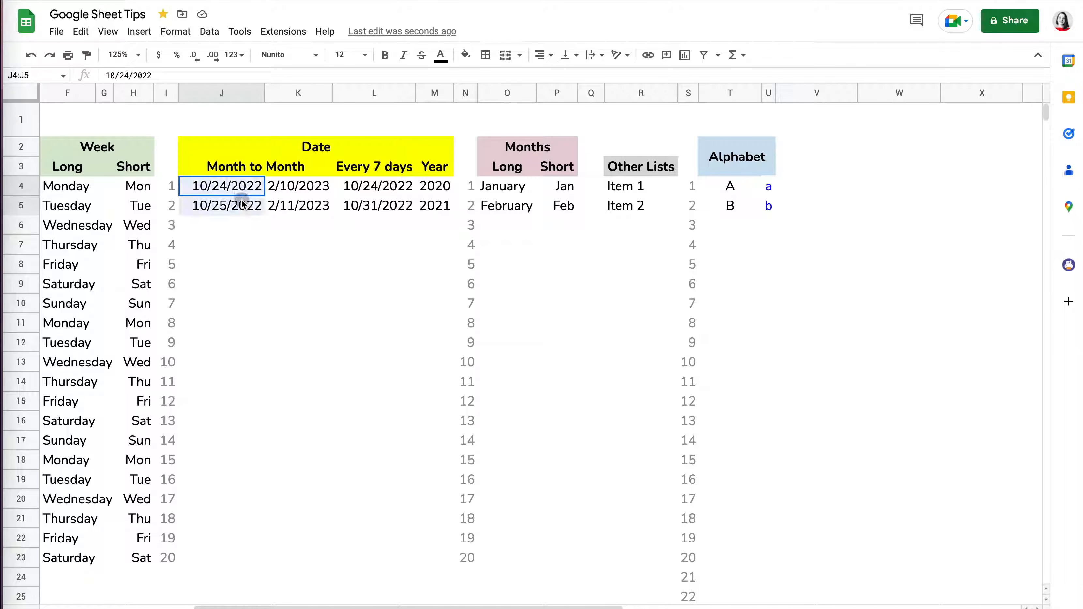
double_click(264, 215)
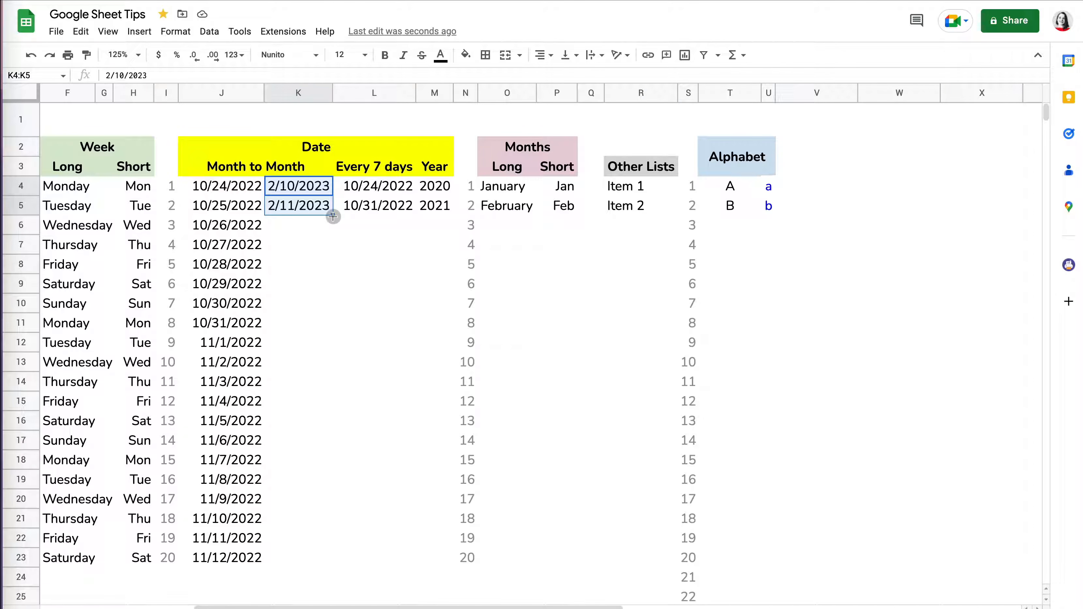
double_click(332, 217)
Step: Autofill the Every 7 days column from L4:L5 and the Year column from M4:M5 down to row 23
left_click_drag(384, 186, 392, 205)
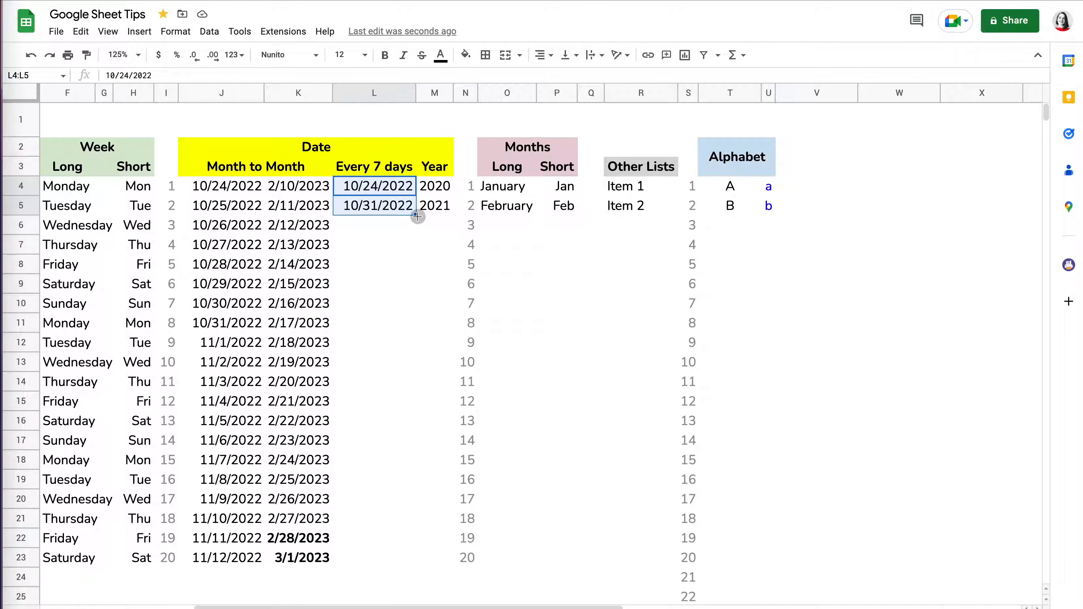
double_click(417, 217)
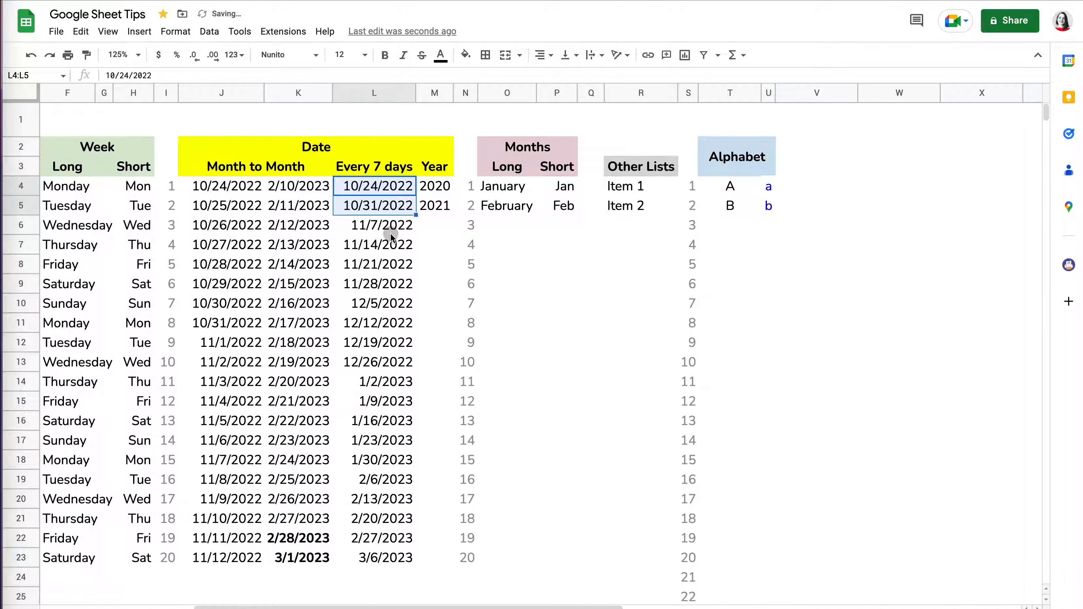
left_click_drag(432, 193, 434, 211)
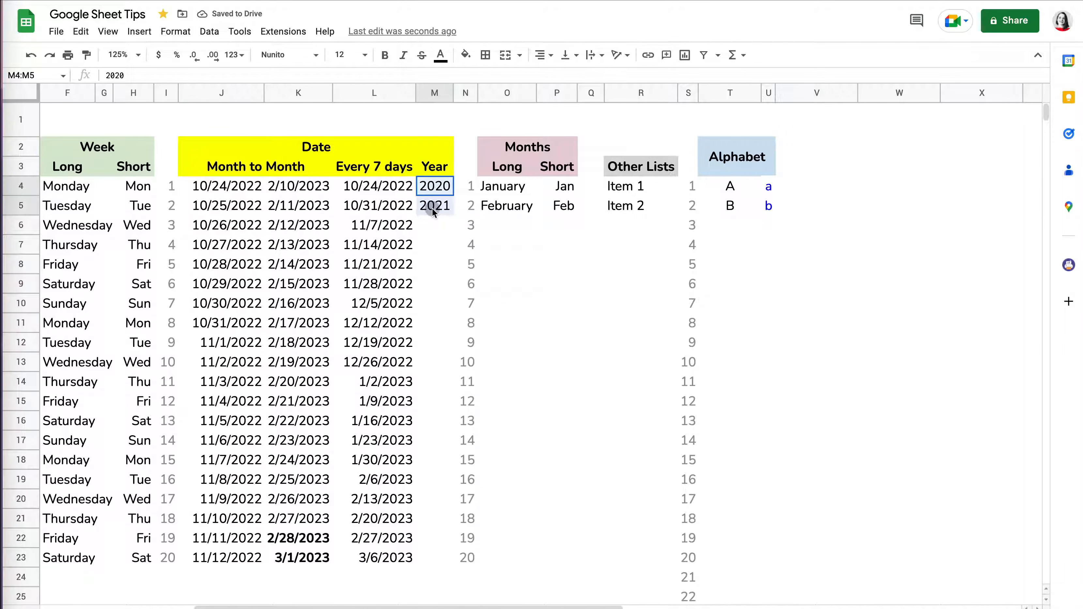
double_click(454, 216)
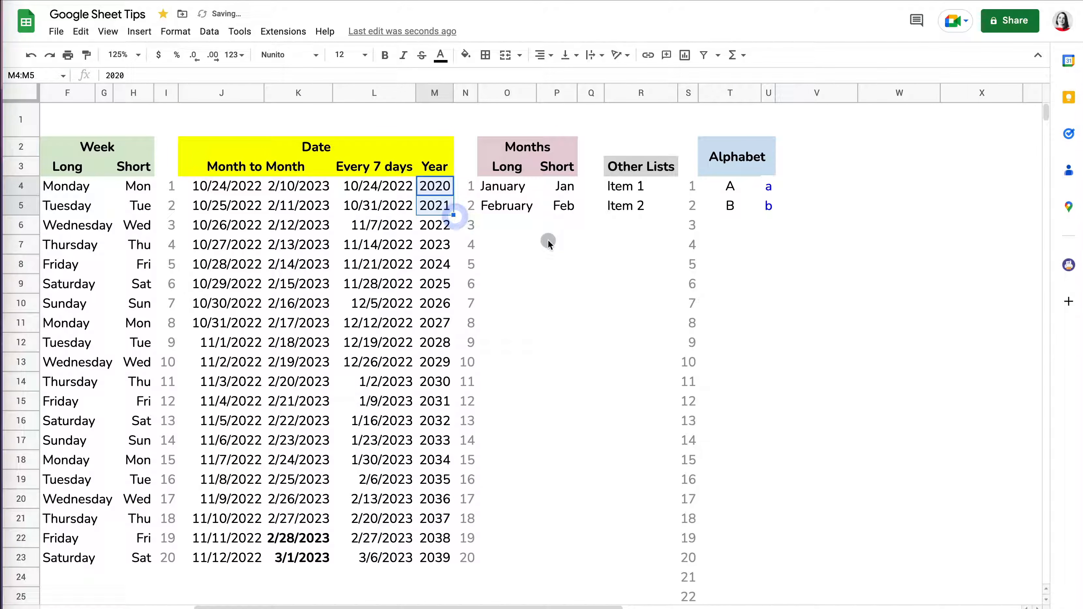
Step: Autofill the long and short month names from January/February and Jan/Feb in rows 4 and 5 down to row 23
left_click_drag(516, 190, 566, 200)
double_click(537, 215)
double_click(577, 215)
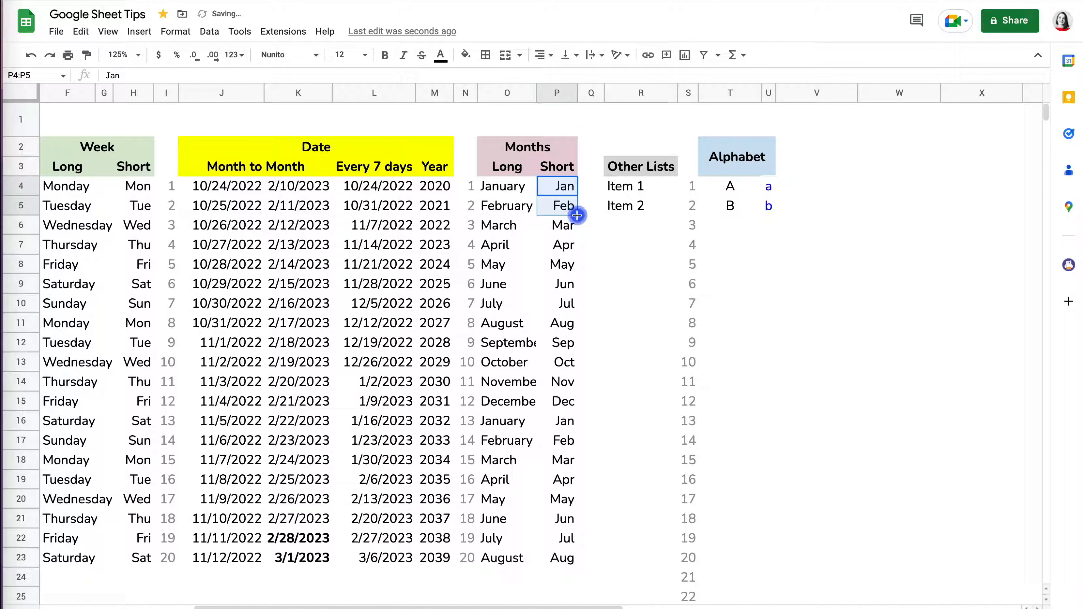
Step: Autofill the Other Lists column from Item 1 and Item 2 in R4:R5 down to row 29 and review the list
scroll(556, 314, "right", 2)
left_click_drag(558, 188, 565, 206)
double_click(604, 215)
scroll(580, 326, "down", 4)
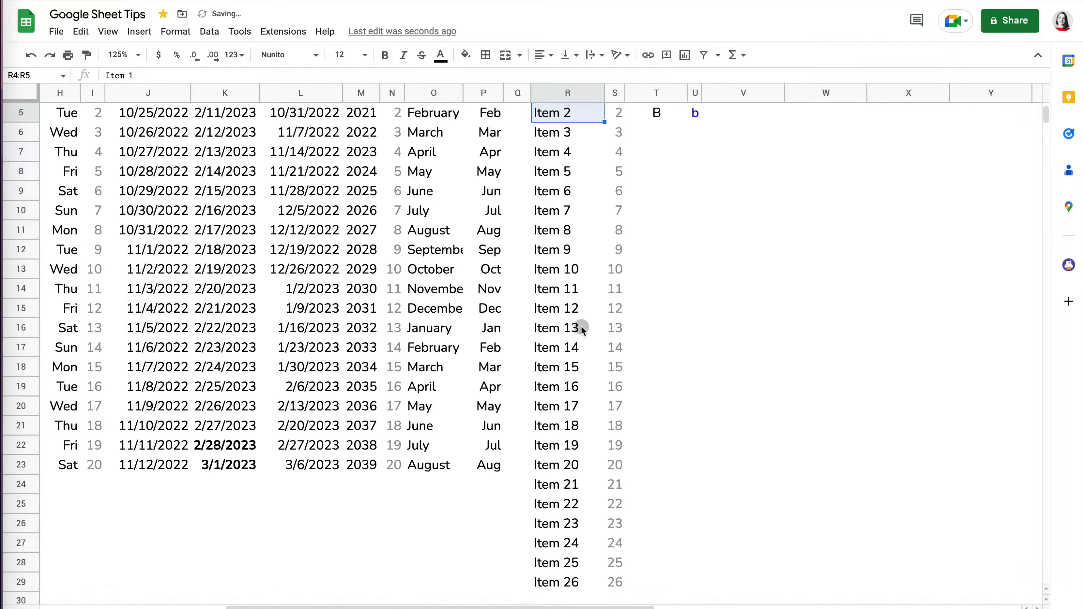
scroll(580, 327, "up", 4)
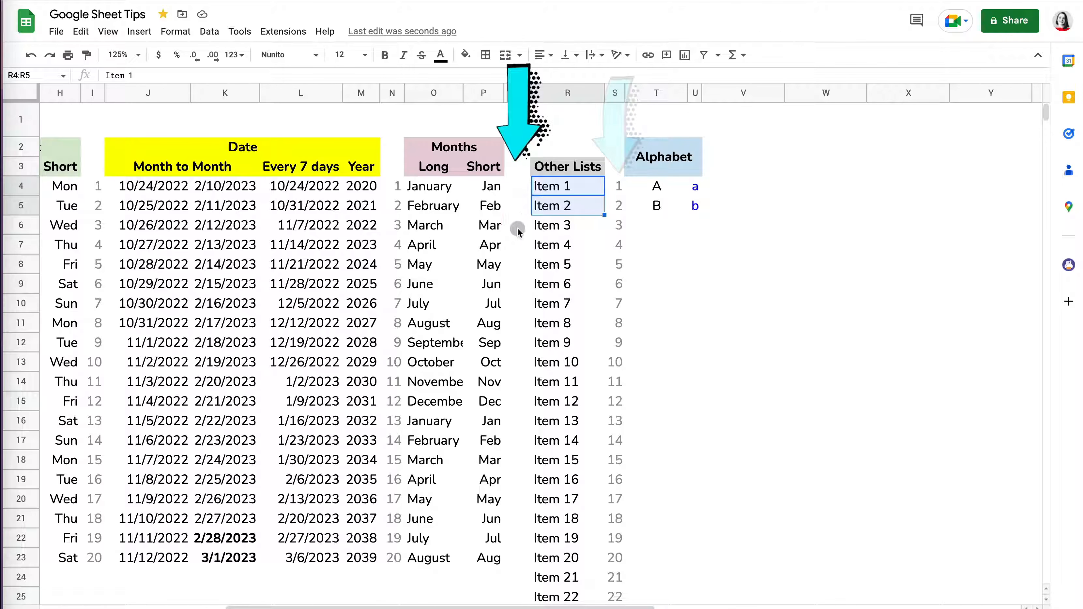
left_click(588, 284)
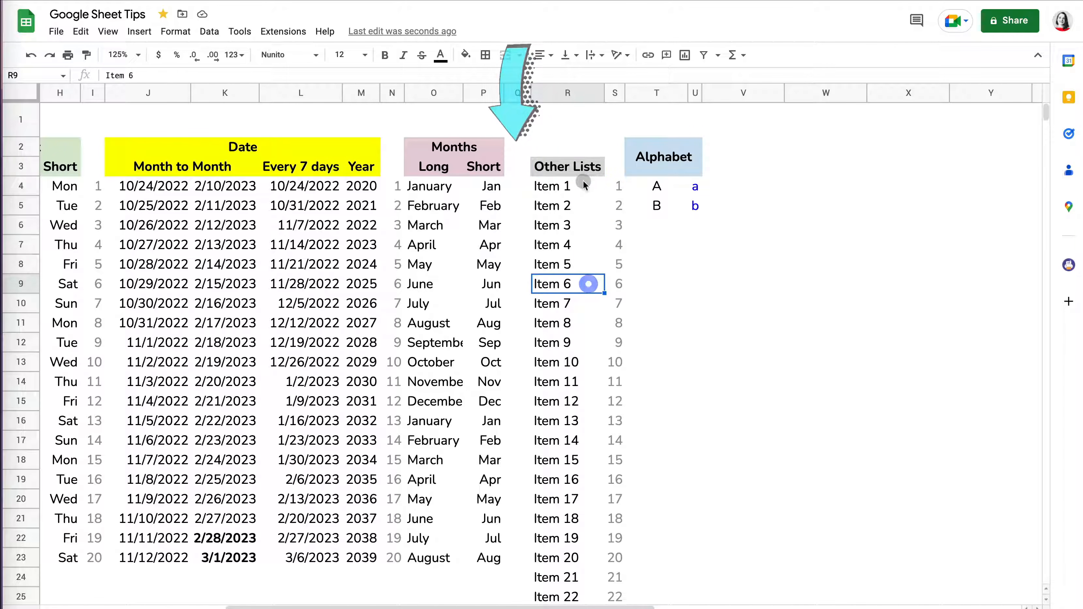
left_click(585, 171)
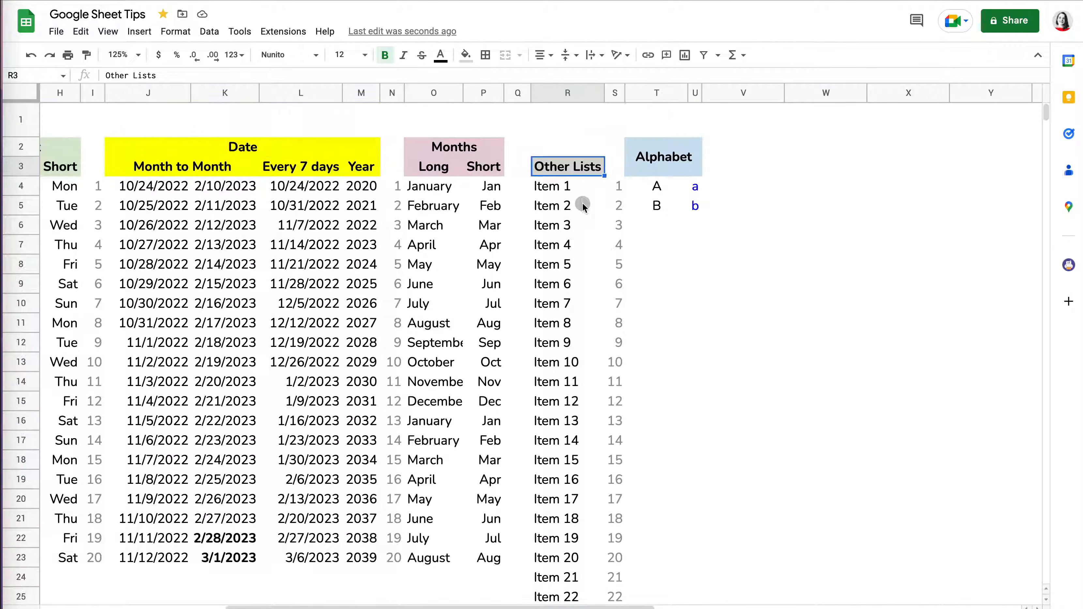
Step: On the Works Horizontally Also sheet, autofill the Ascending row from 1 and 2 in B3:C3 across to column K
left_click(604, 438)
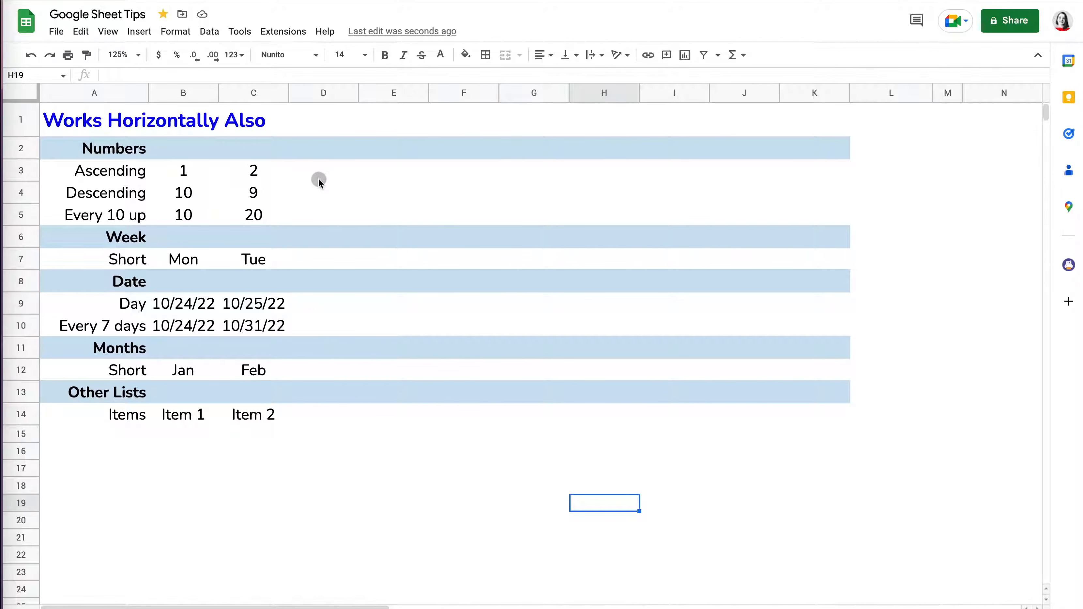
left_click(319, 181)
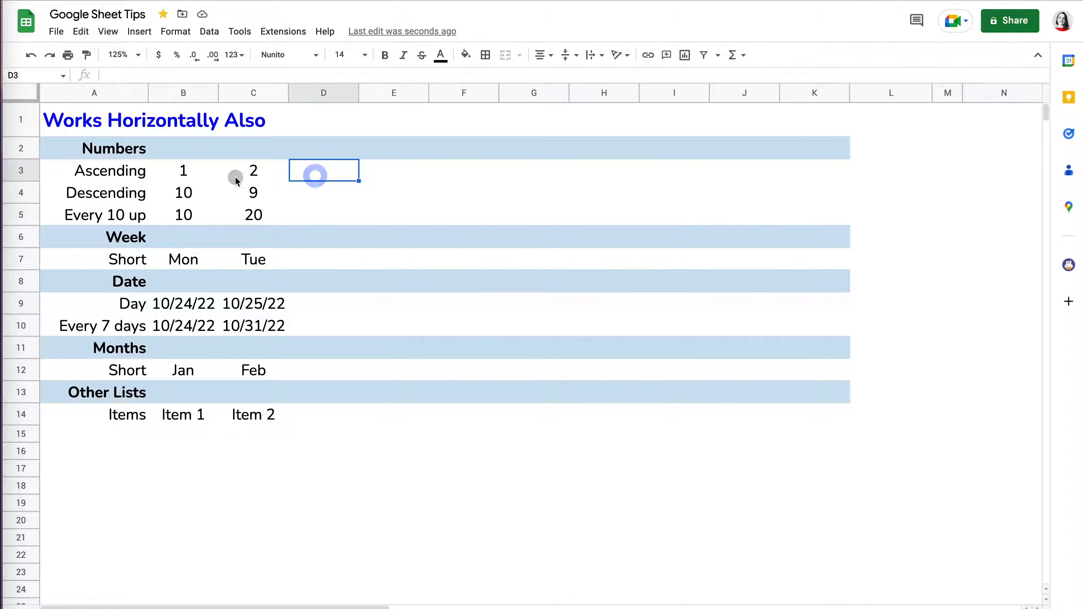
left_click(193, 168)
left_click_drag(230, 174, 834, 184)
Step: Autofill the Descending row from 10 and 9 and the Every 10 up row from 10 and 20 across to column K
left_click_drag(189, 192, 256, 193)
double_click(288, 203)
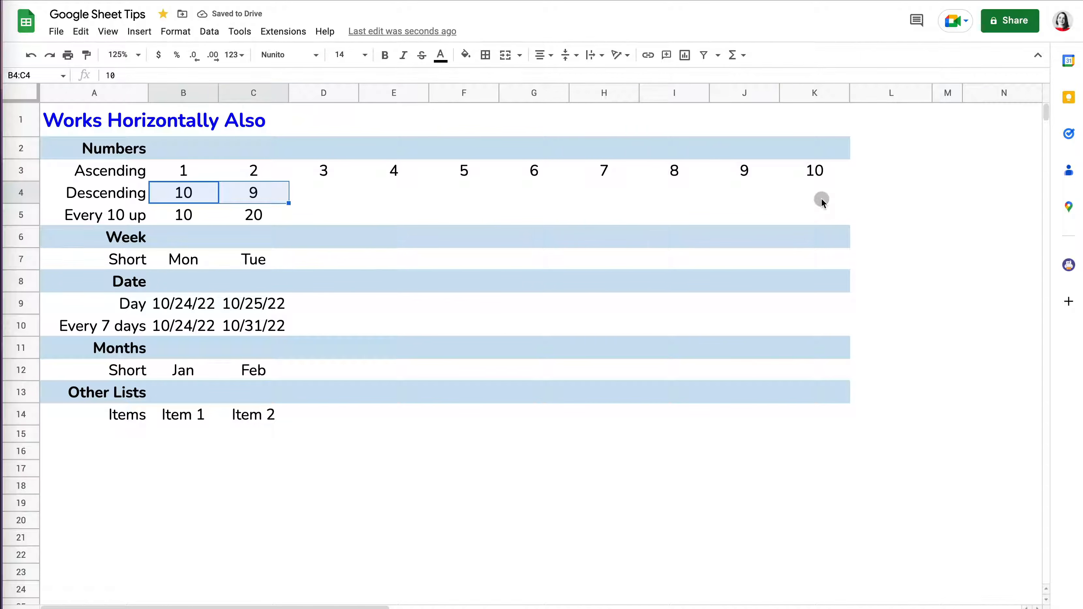
left_click_drag(287, 203, 793, 232)
left_click_drag(193, 214, 830, 227)
Step: Autofill the Week, Date, Months and Other Lists rows across to column K from their two starting values in columns B and C
left_click_drag(188, 259, 804, 276)
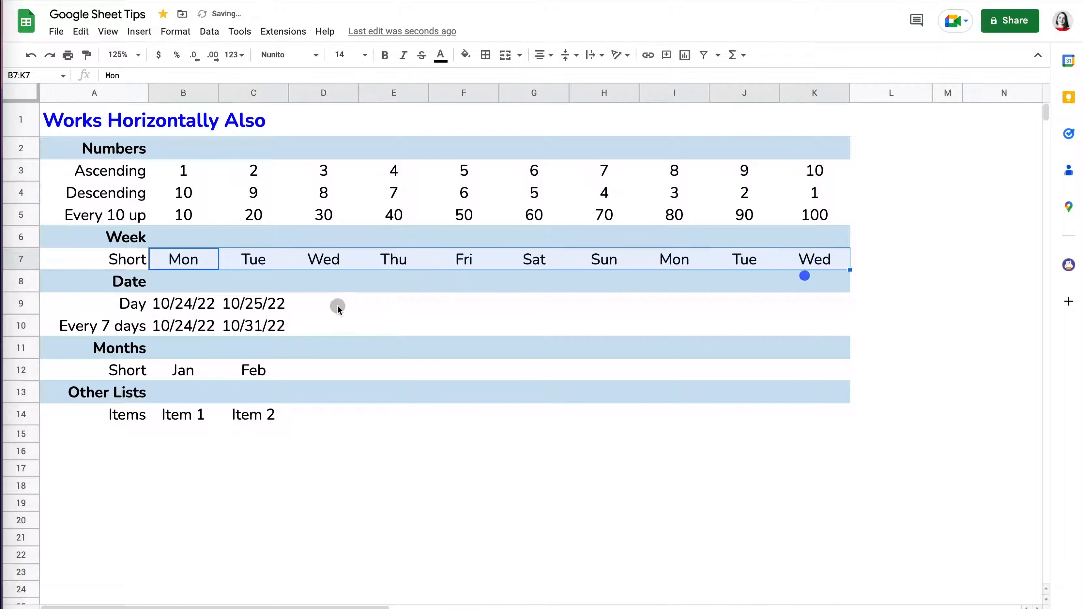
left_click_drag(206, 304, 800, 324)
left_click_drag(210, 334, 814, 353)
left_click_drag(175, 371, 833, 403)
left_click_drag(171, 416, 794, 433)
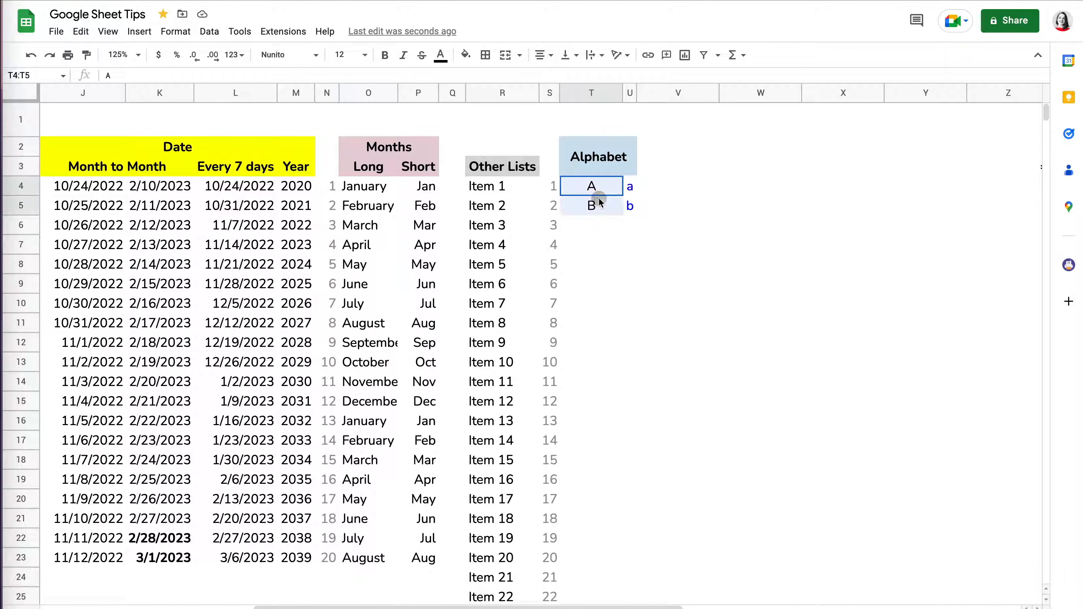
Step: Back on the vertical lists sheet, try to autofill the Alphabet column from A and B in T4:T5, and undo the fill
mouse_move(601, 189)
left_mouse_down()
mouse_move(597, 210)
mouse_move(605, 187)
mouse_move(605, 199)
left_mouse_up()
double_click(622, 214)
scroll(613, 347, "down", 2)
scroll(614, 348, "up", 2)
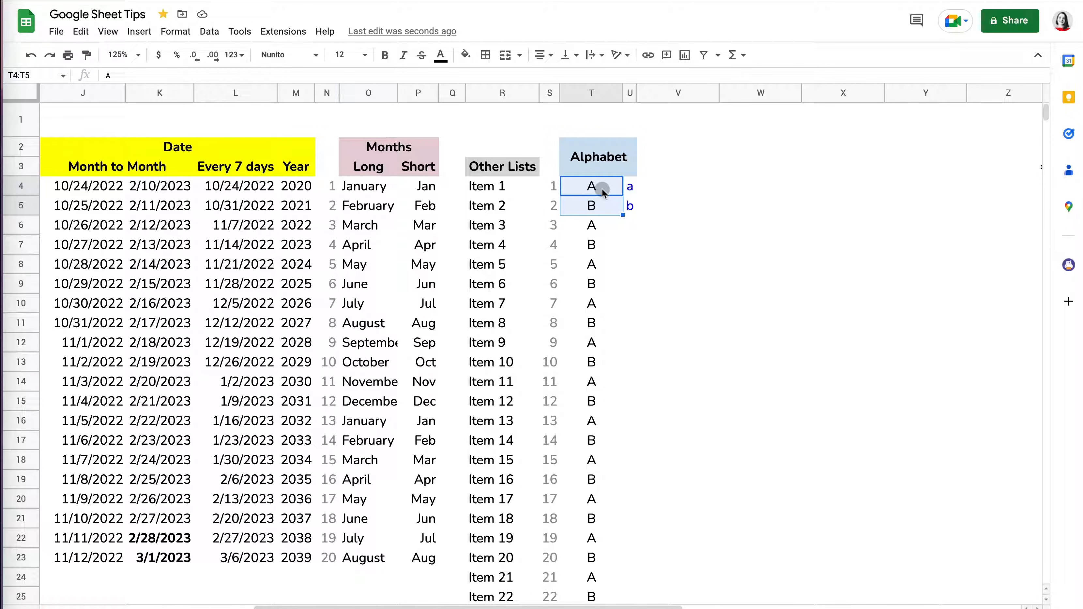
key("super+z")
Step: Enter C in T6, try to autofill the Alphabet column from T4:T6, and undo both the fill and the added letter
left_click(597, 223)
type("C")
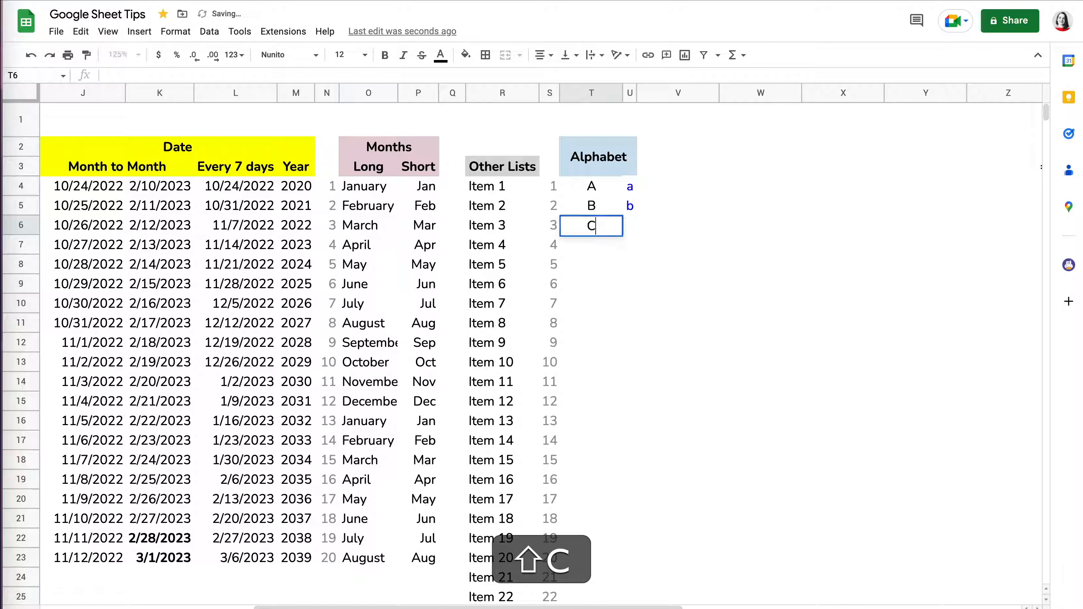
key("shift+Return")
left_click_drag(606, 187, 607, 226)
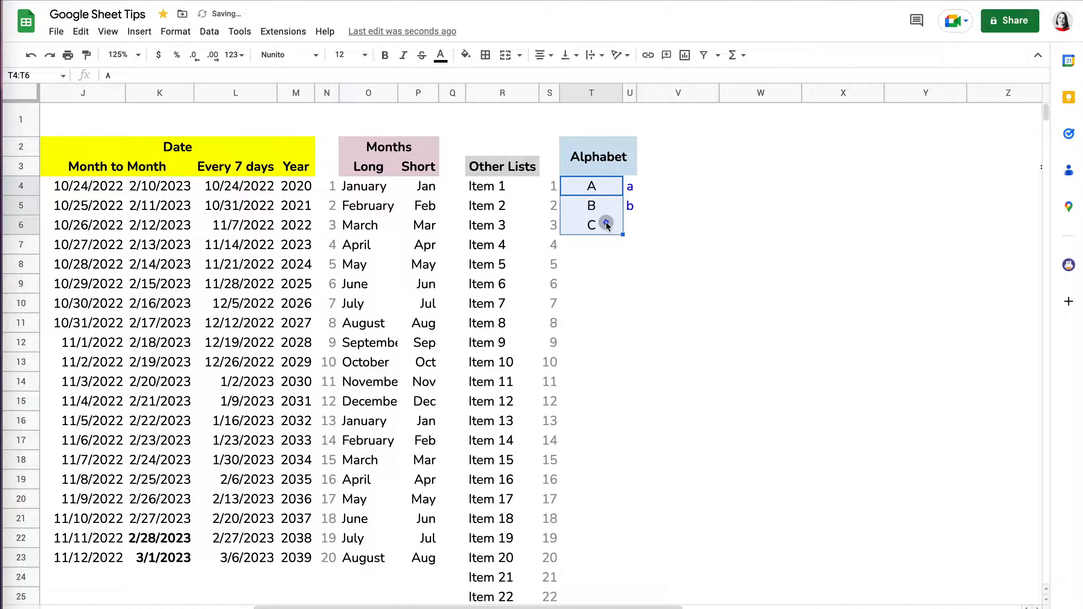
double_click(621, 234)
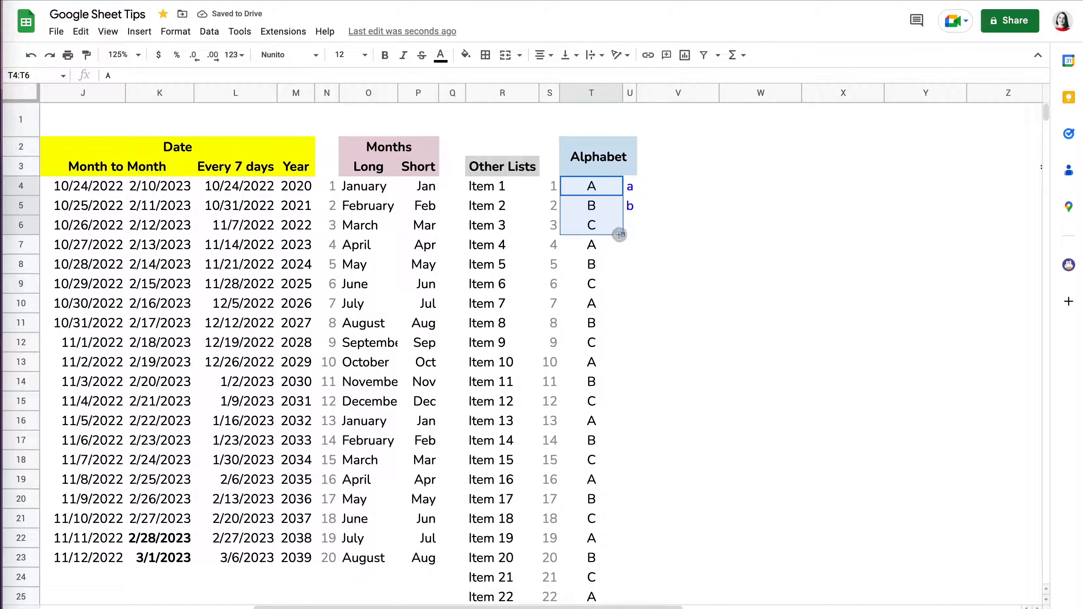
key("super+z")
key("super+z")
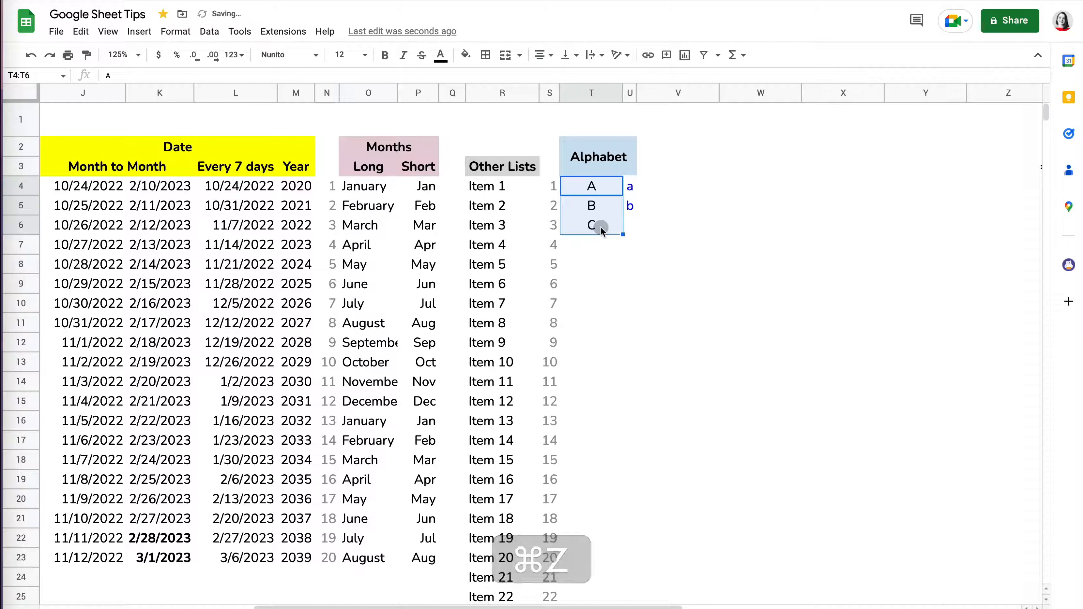
Step: Replace the typed letters in T4:T5 with the formula =char(row(a65)) in T4
left_click(597, 189)
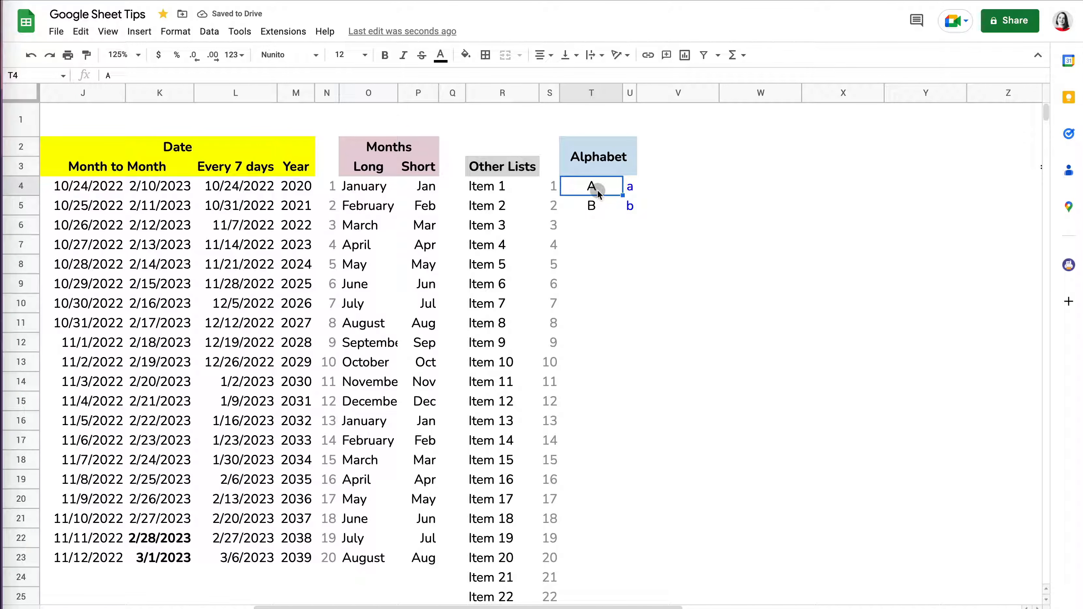
left_click(596, 203)
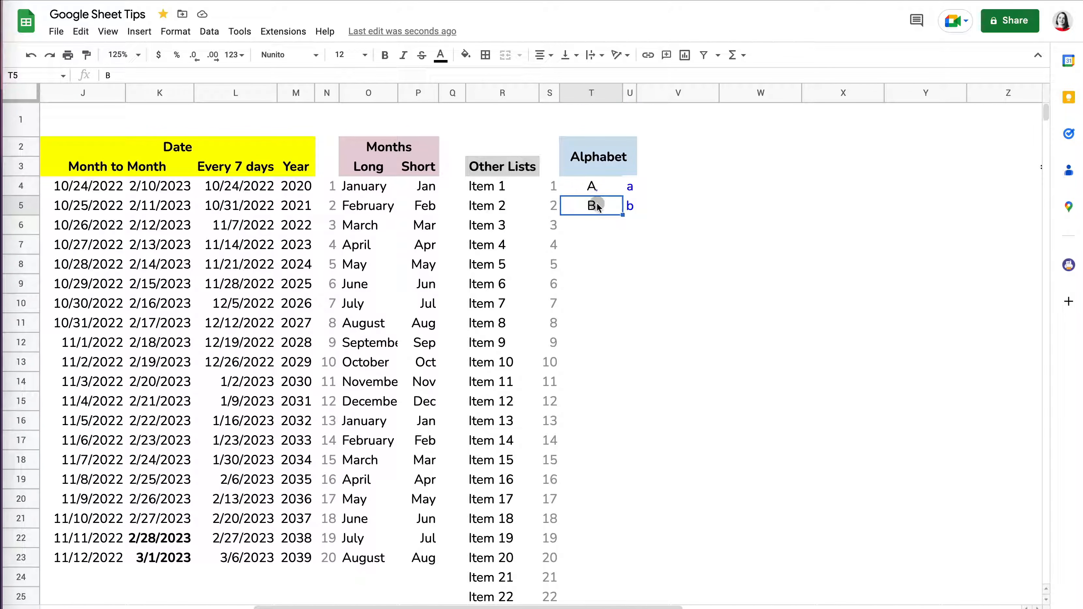
left_click(595, 190)
type("=")
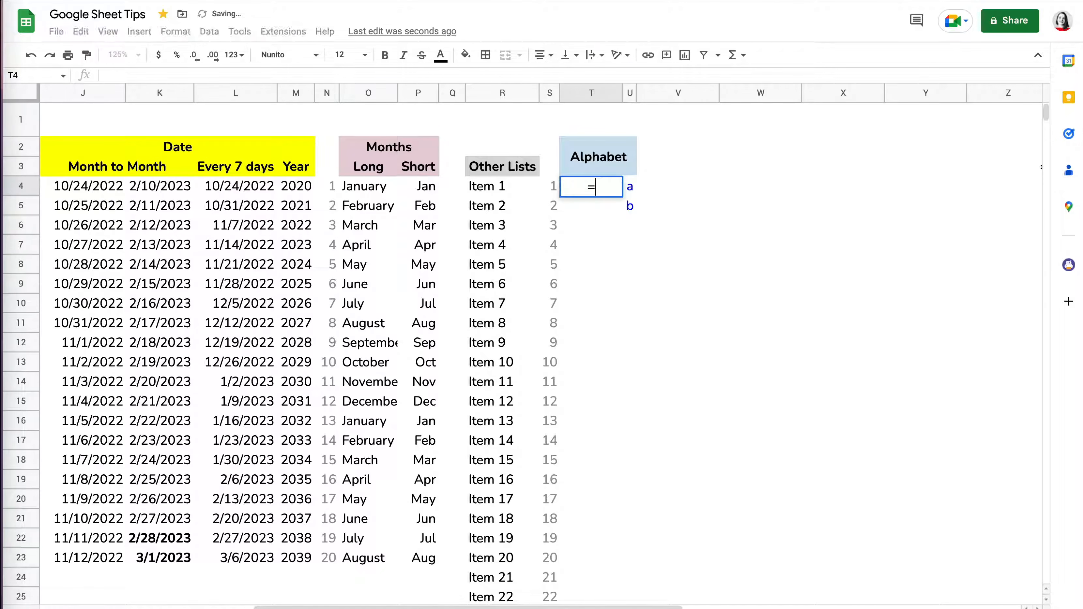
type("char(")
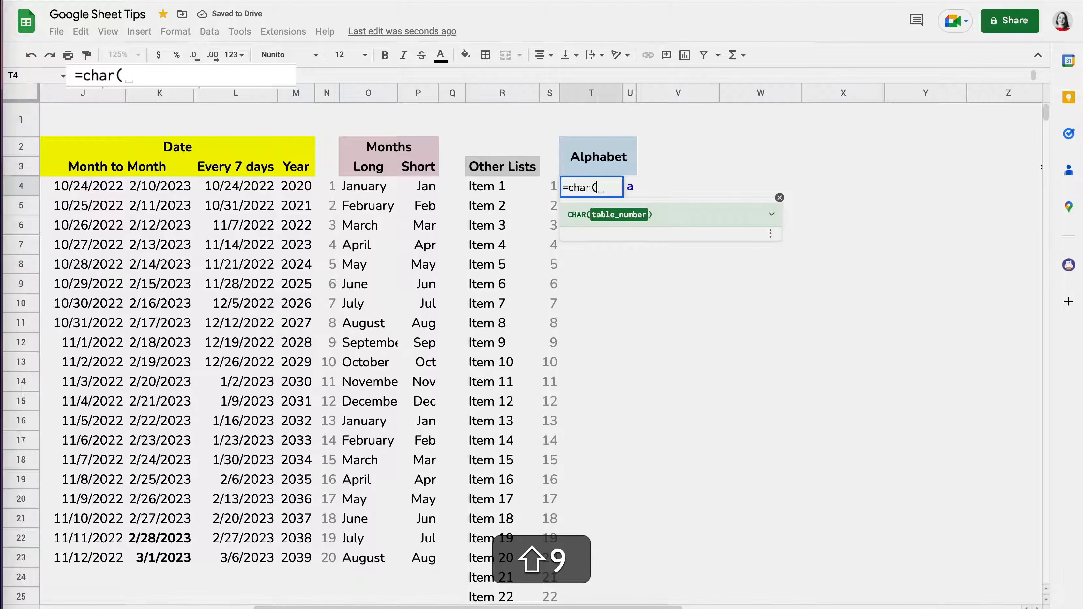
type("row(a")
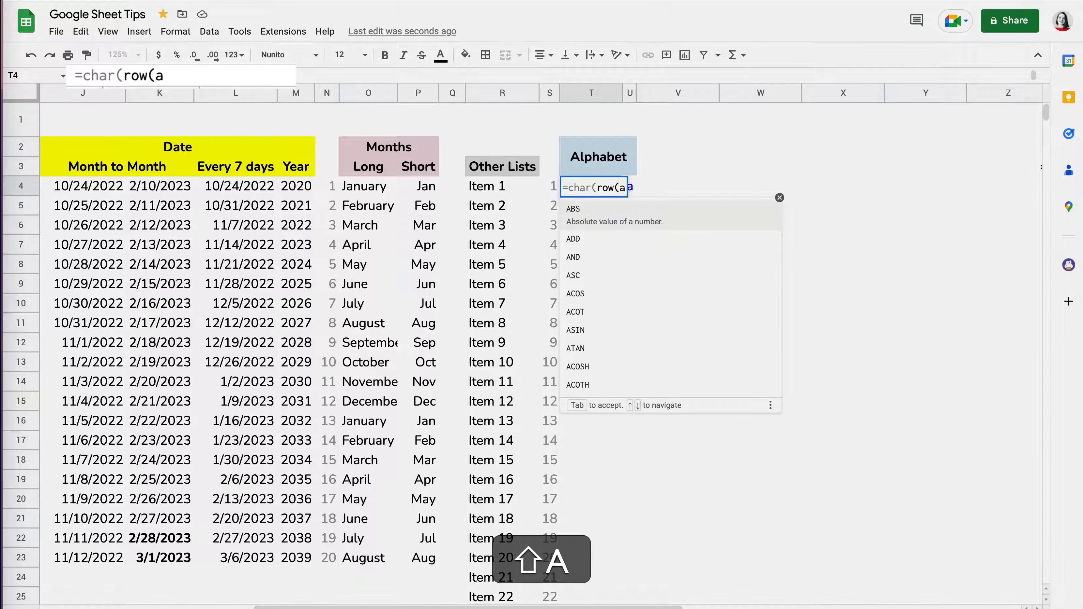
type("65")
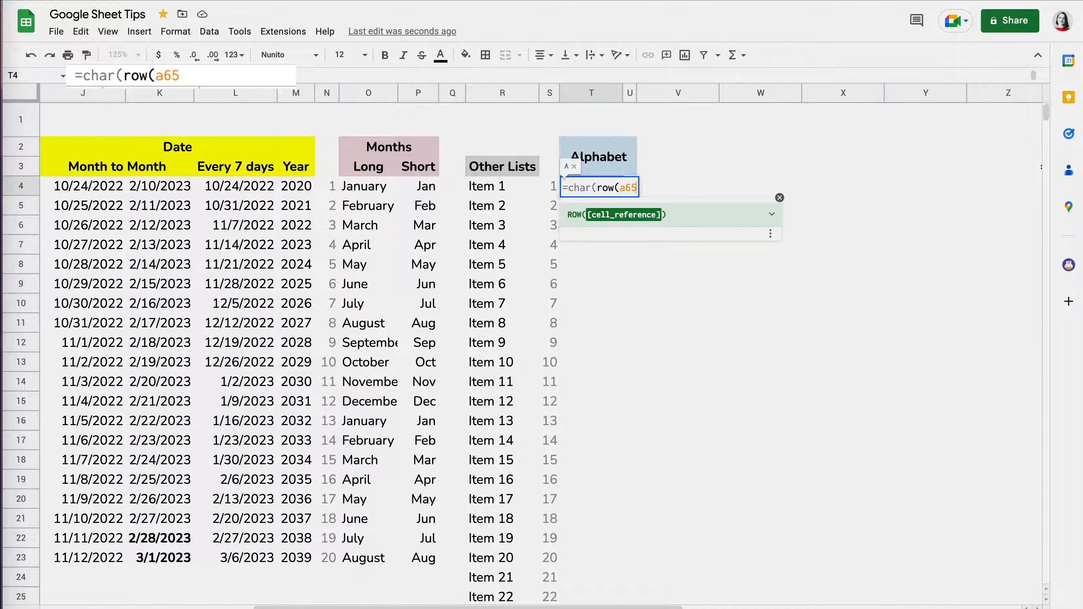
type("))")
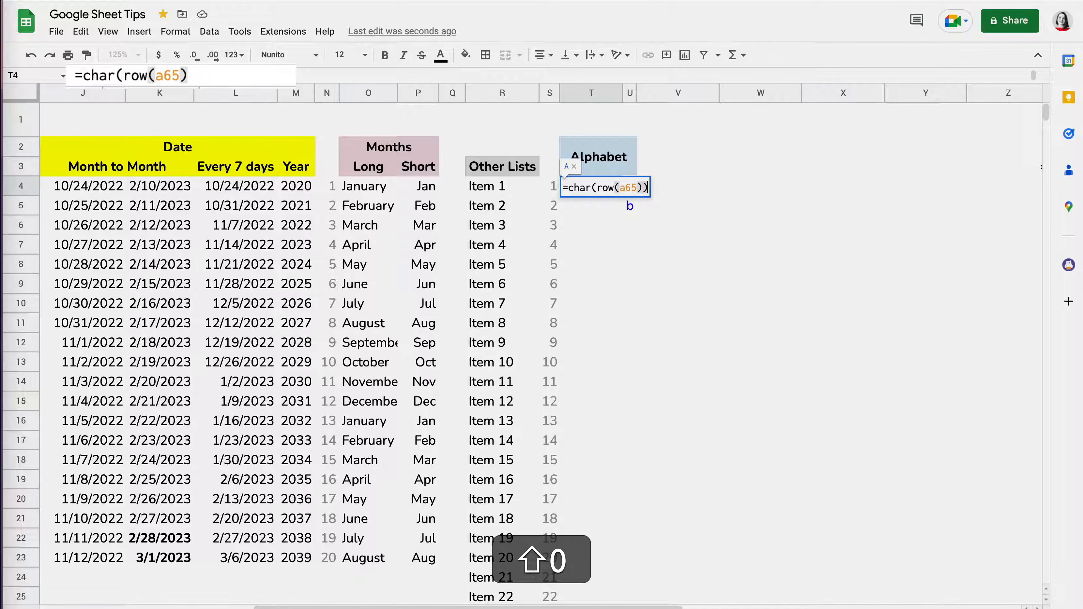
key("Return")
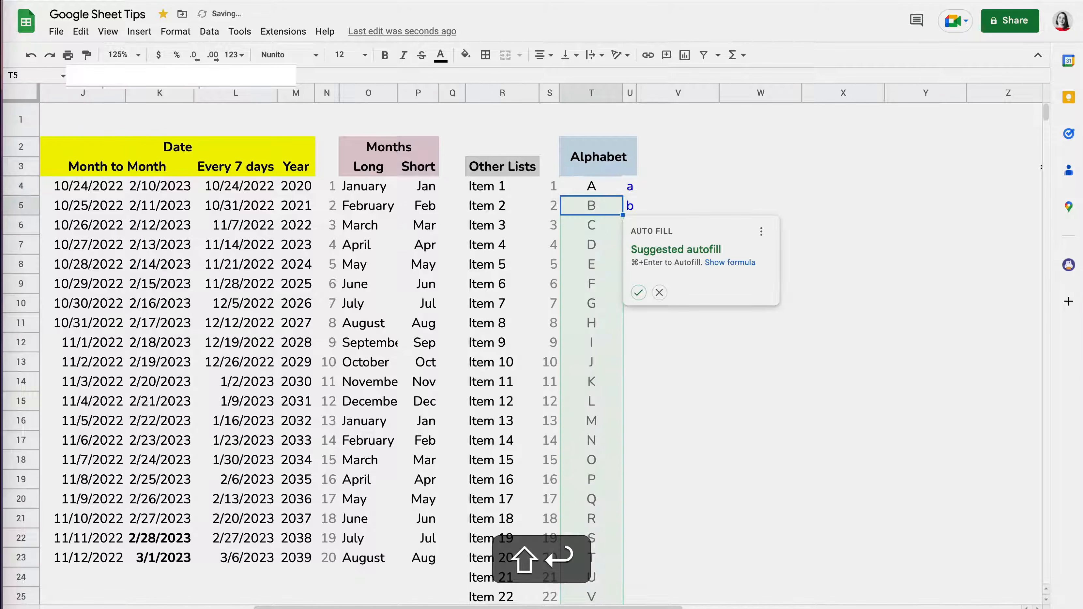
Step: Accept the suggested autofill for the uppercase Alphabet column and check the filled letters down the list
left_click(638, 294)
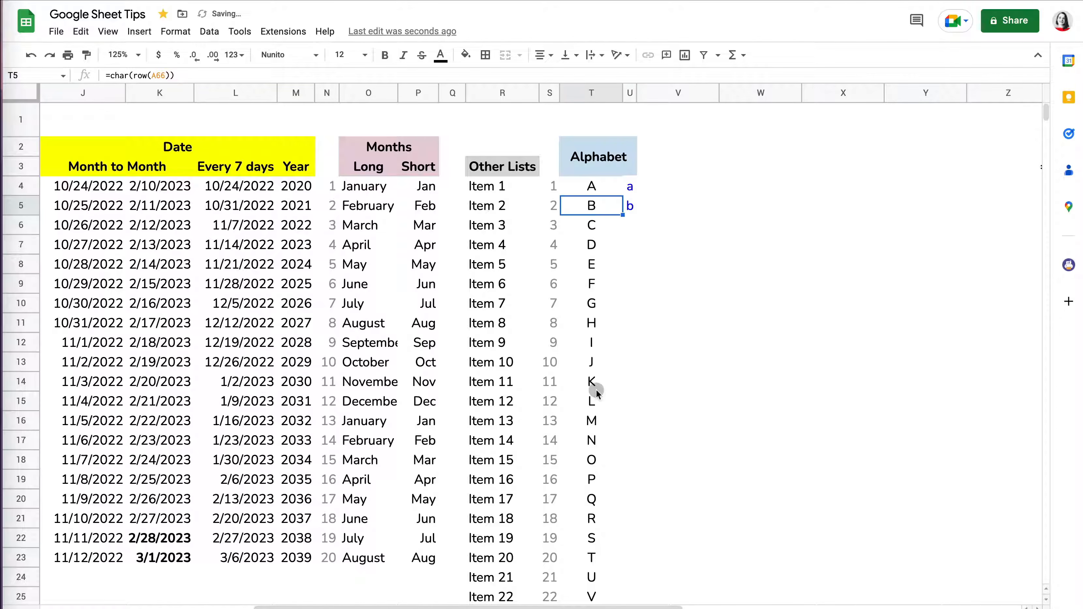
scroll(596, 389, "down", 3)
scroll(596, 389, "up", 3)
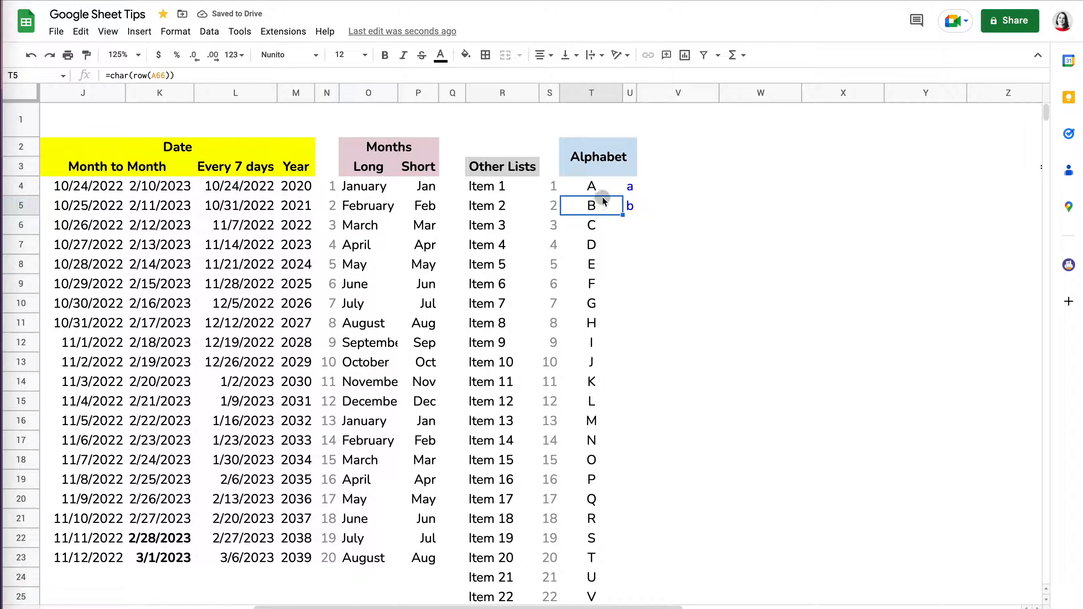
Step: Enter the formula =char(row(a97)) in U4 to start the lowercase alphabet
left_click(629, 187)
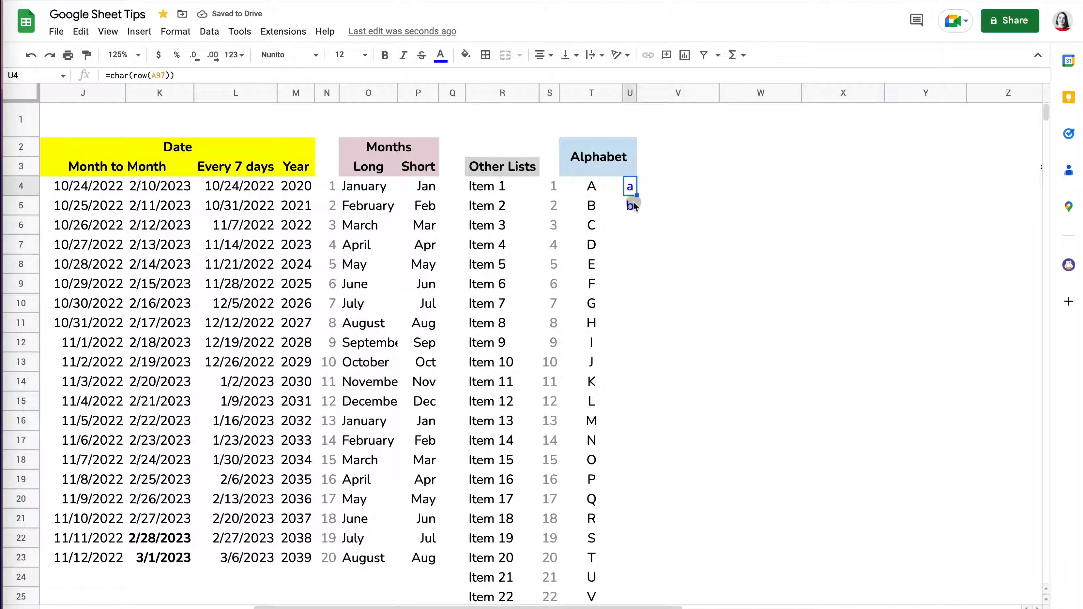
type("=")
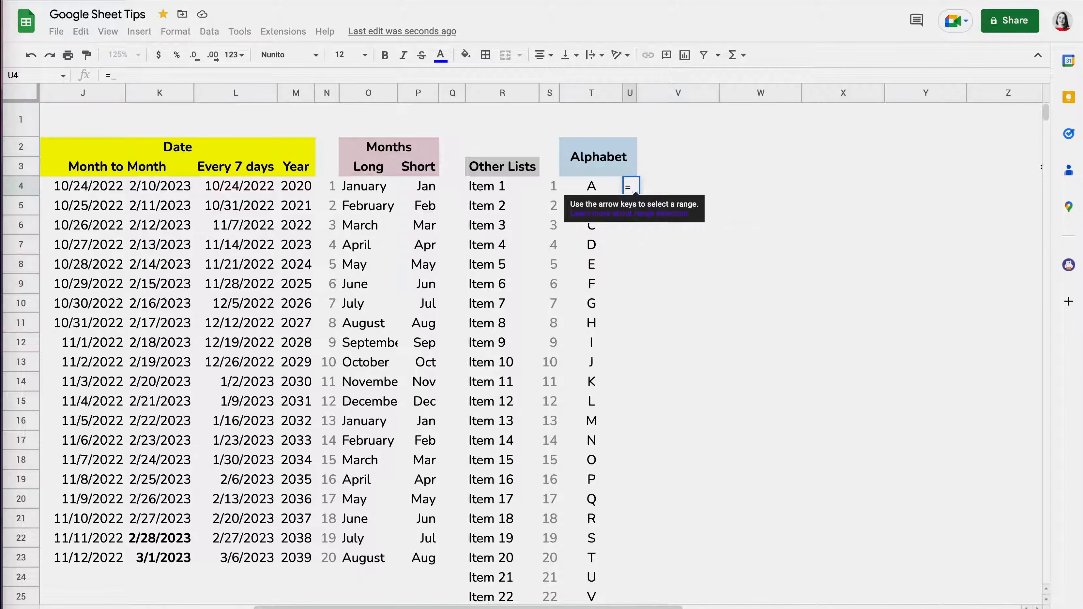
type("char(row(a")
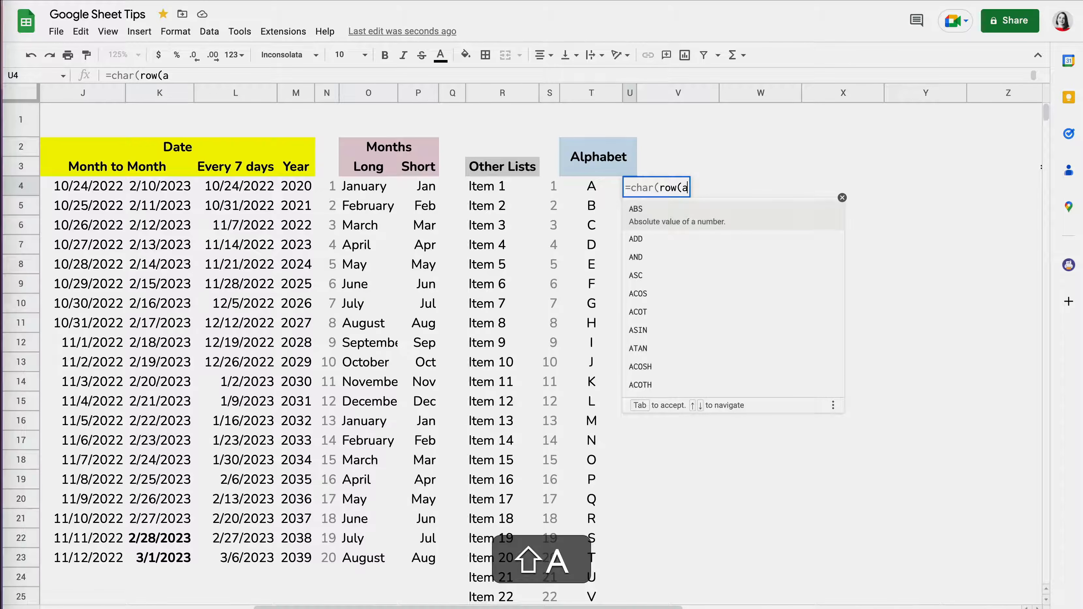
type("97))")
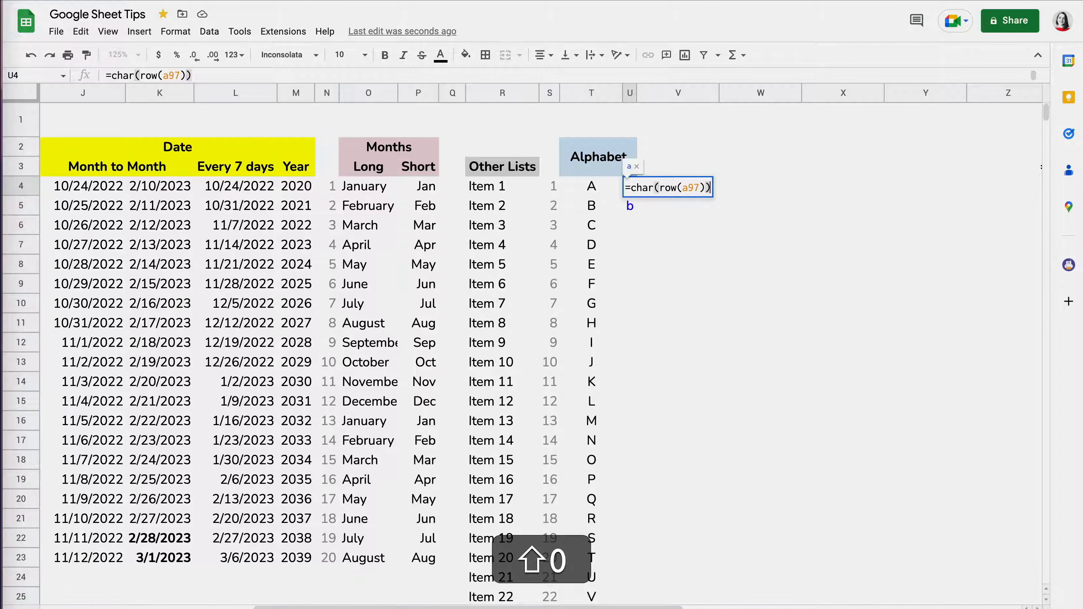
key("Return")
Step: Autofill the lowercase alphabet down column U from U4:U5 and review the filled letters
left_click(628, 192)
left_click_drag(628, 199, 630, 206)
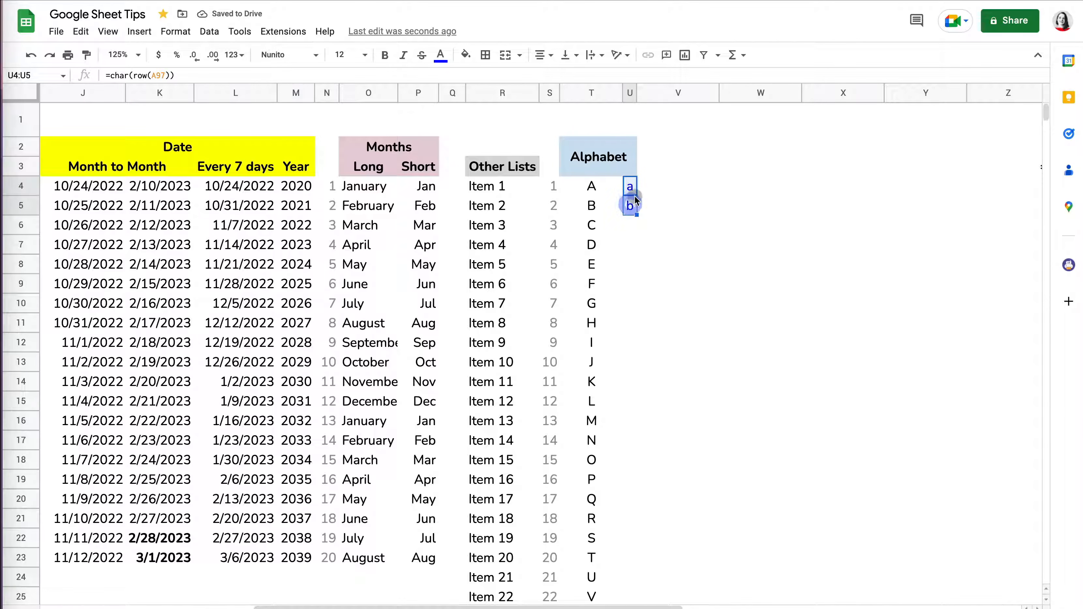
double_click(637, 215)
scroll(754, 323, "down", 5)
scroll(740, 345, "up", 5)
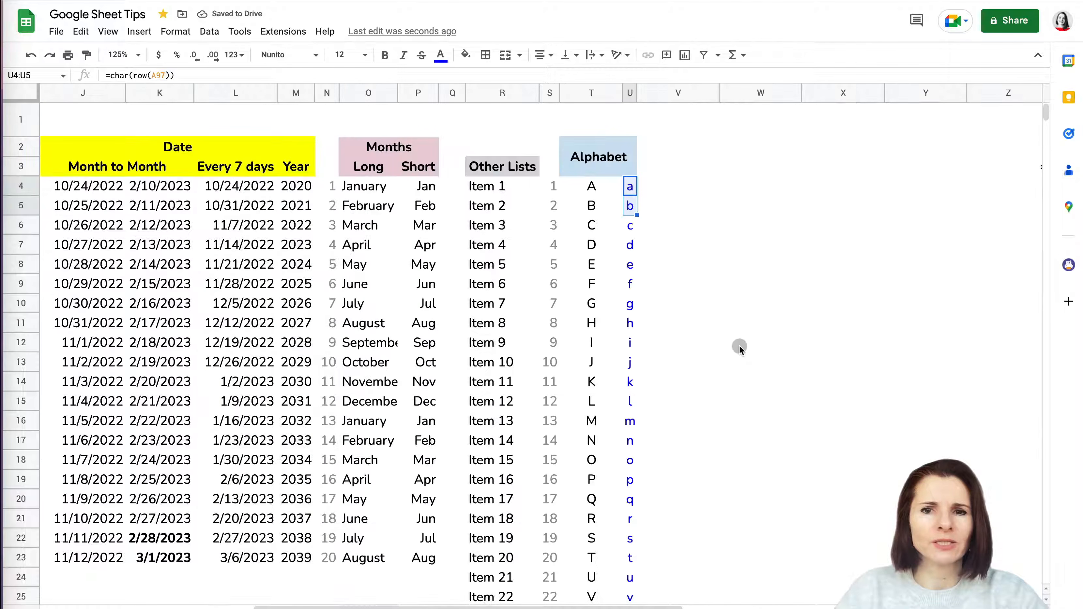
Step: Examine the formula behind the first uppercase letter in T4
scroll(739, 341, "left", 3)
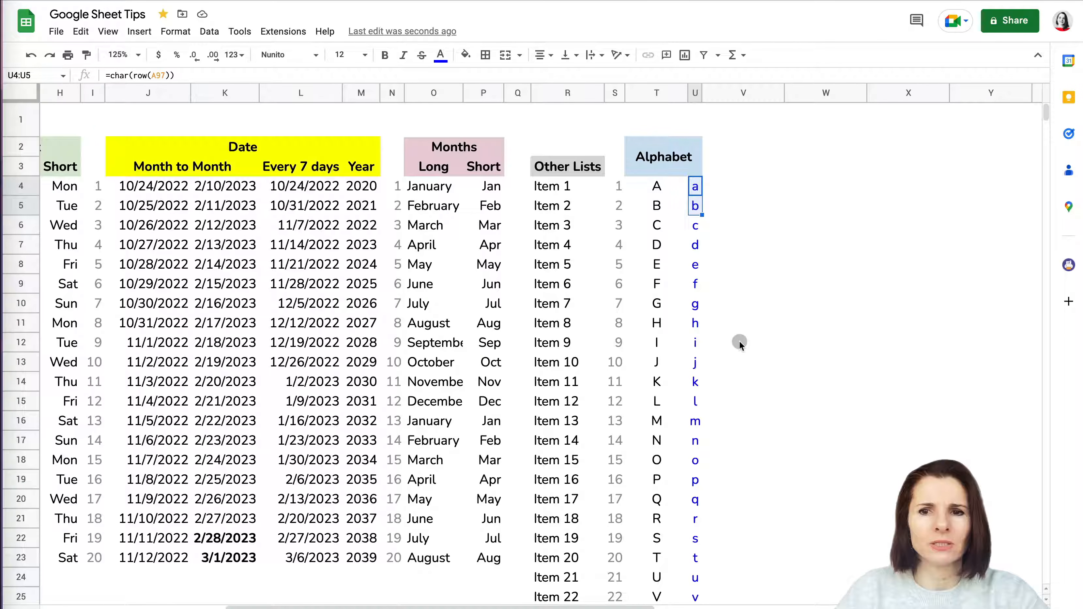
left_click(661, 187)
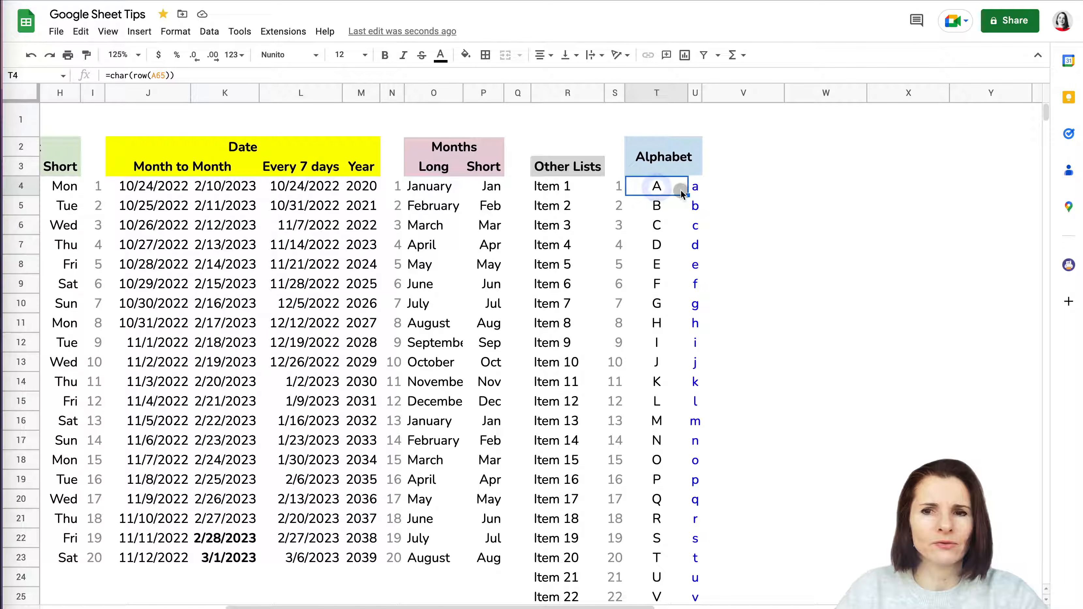